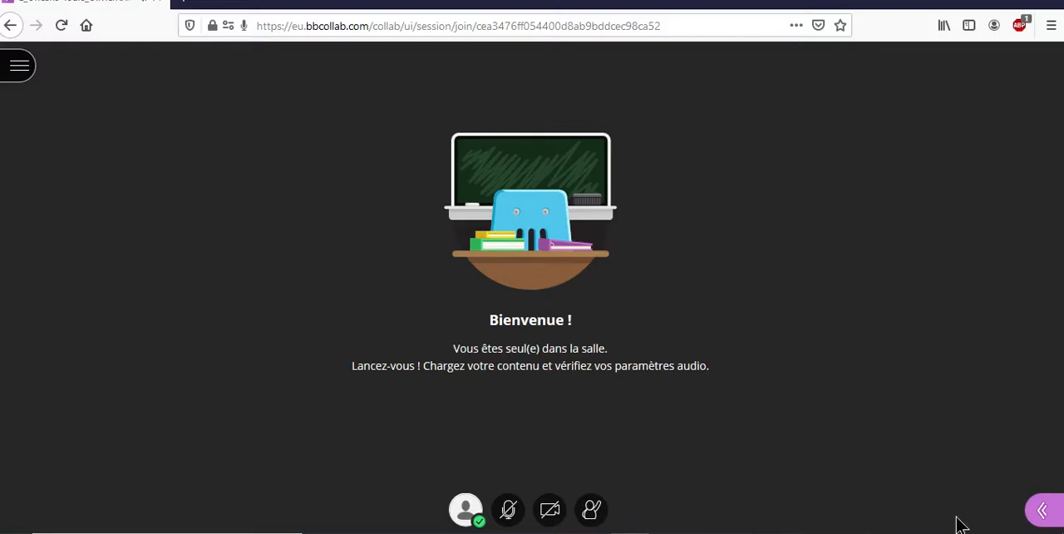
Step: Share the file Tab_classe_virtuelle(1).pdf from the main room files in the virtual class session
left_click(1041, 510)
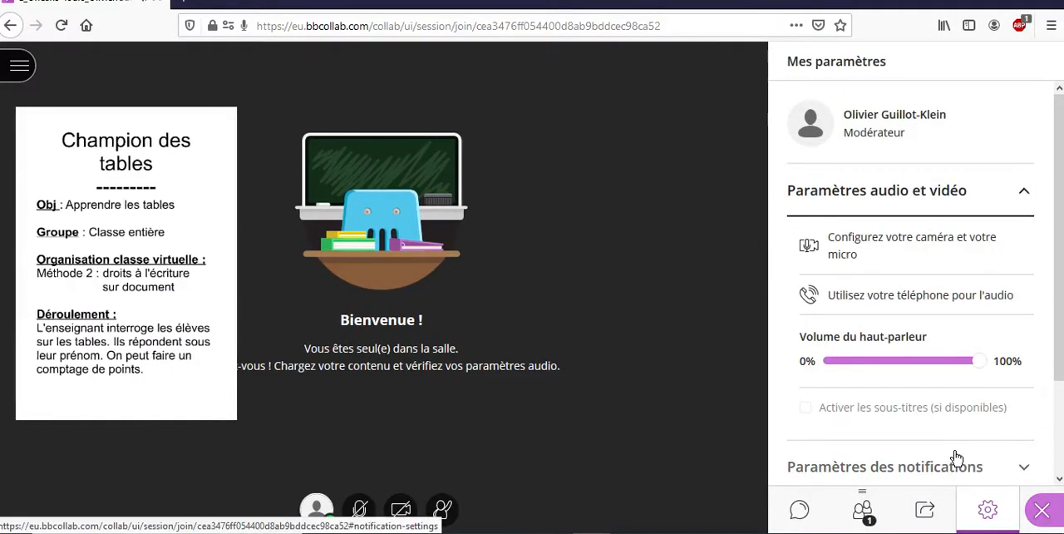
left_click(926, 510)
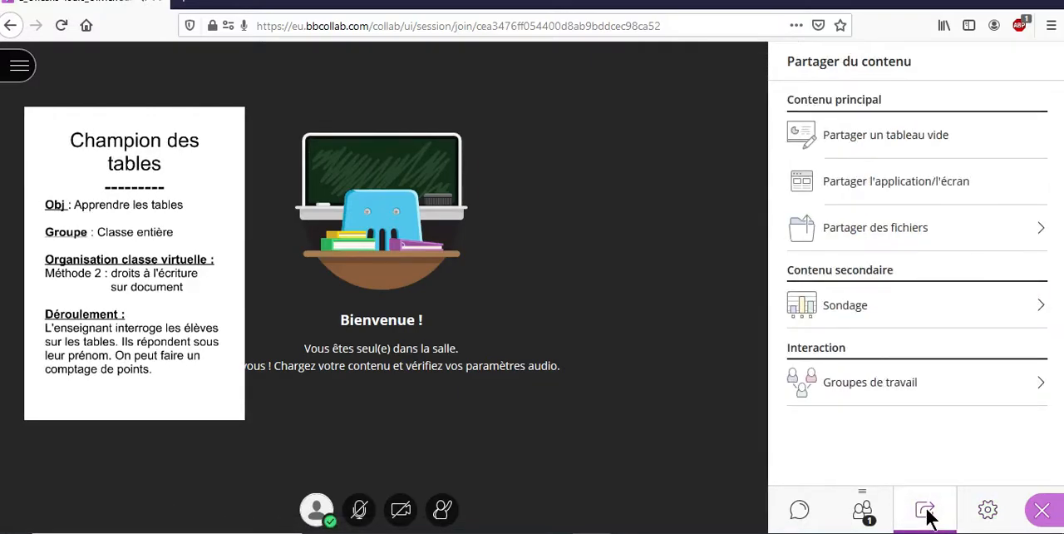
left_click(923, 234)
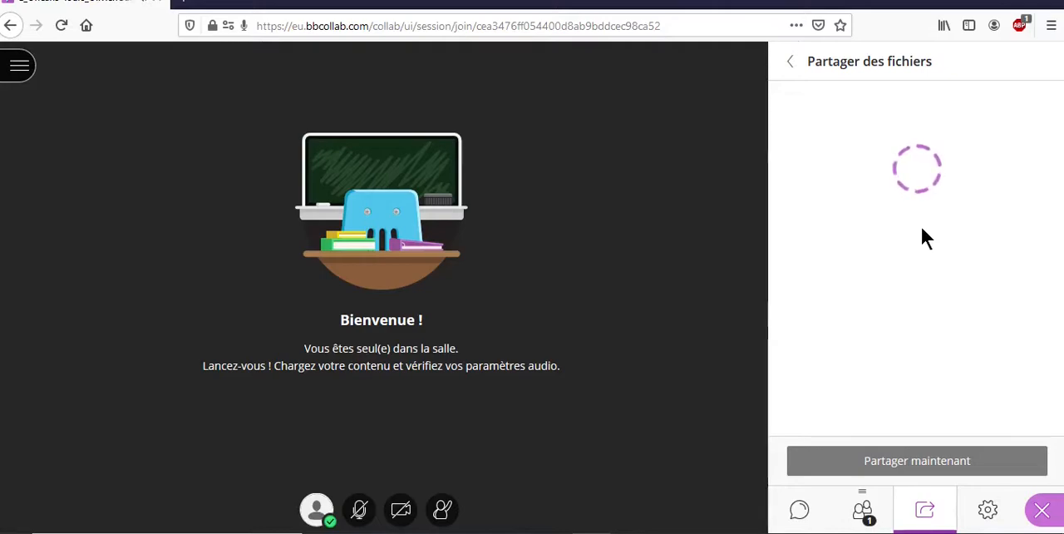
scroll(1031, 201, "down", 2)
scroll(915, 257, "down", 5)
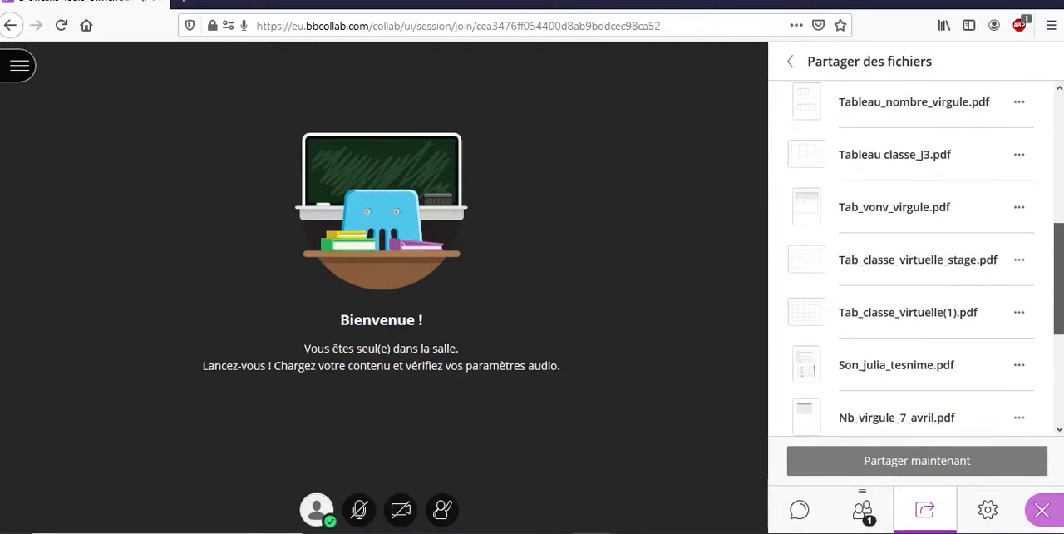
scroll(1029, 316, "down", 1)
left_click(917, 296)
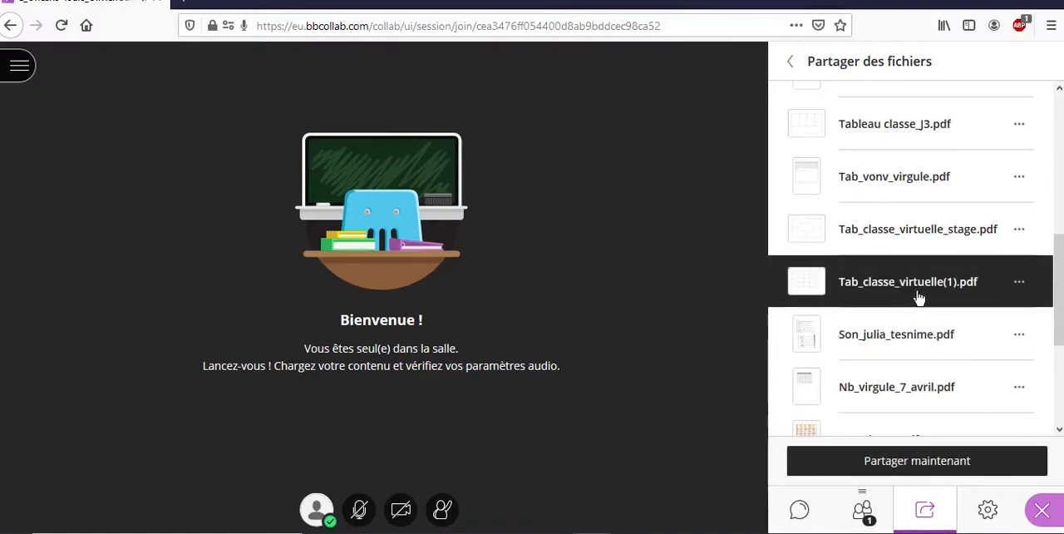
left_click(895, 462)
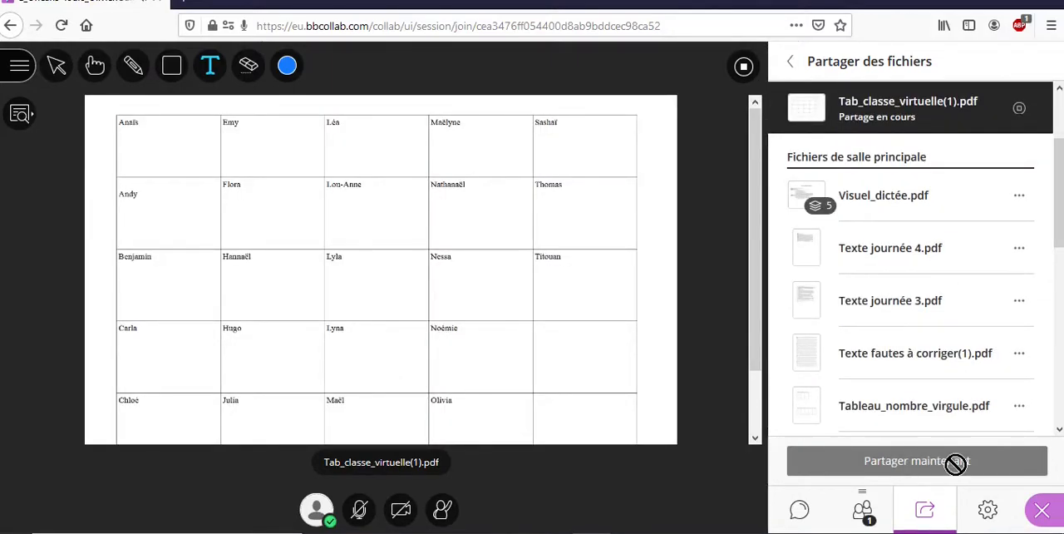
Step: In the session settings, allow participants to draw on the whiteboard and files, and close the settings
left_click(983, 511)
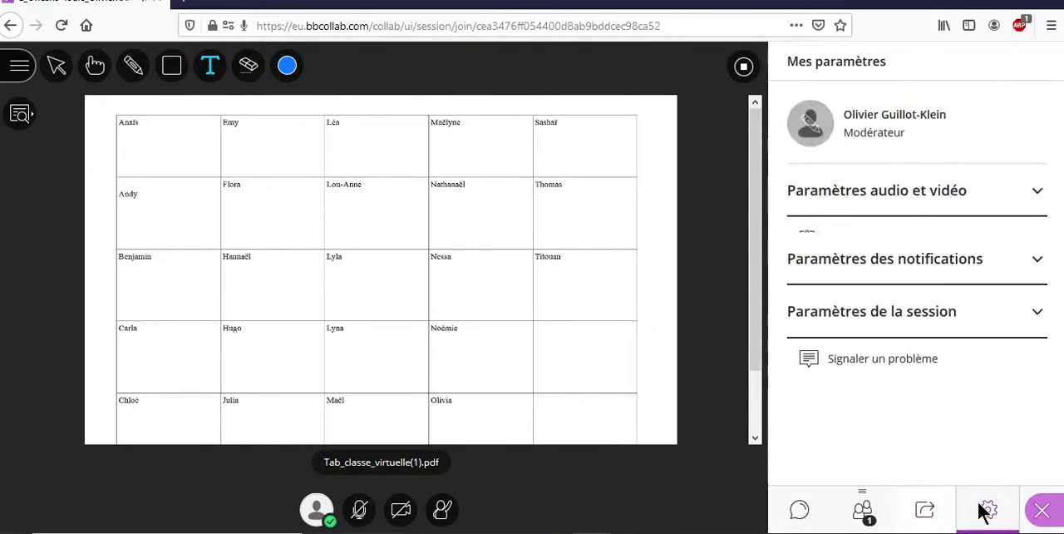
left_click(1027, 196)
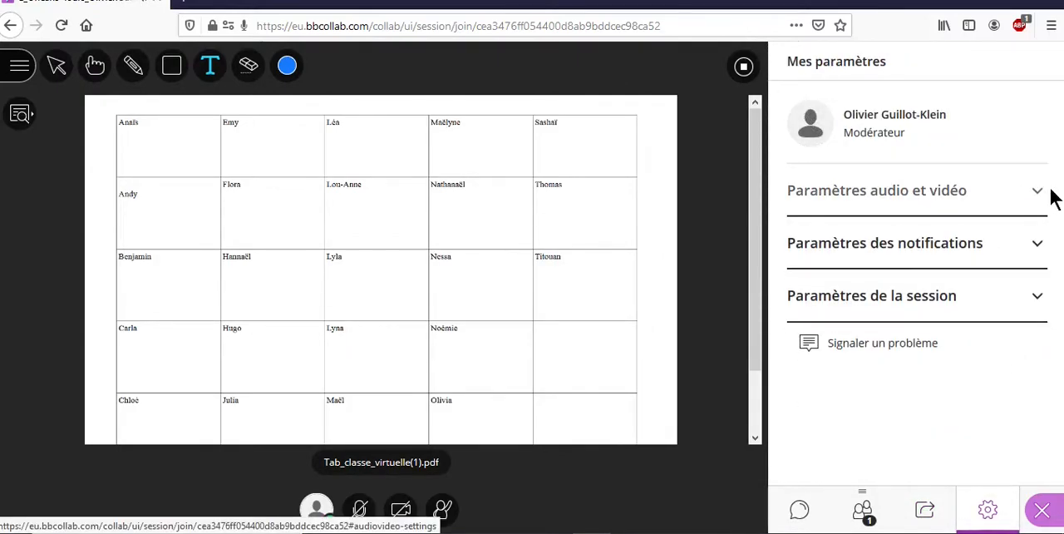
left_click(1037, 301)
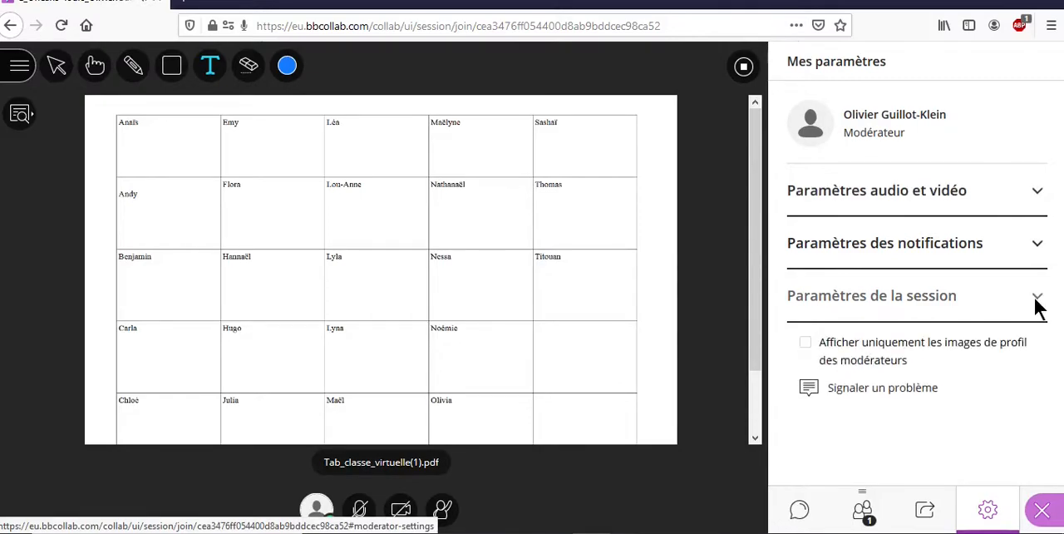
scroll(1062, 306, "down", 2)
scroll(1062, 306, "down", 3)
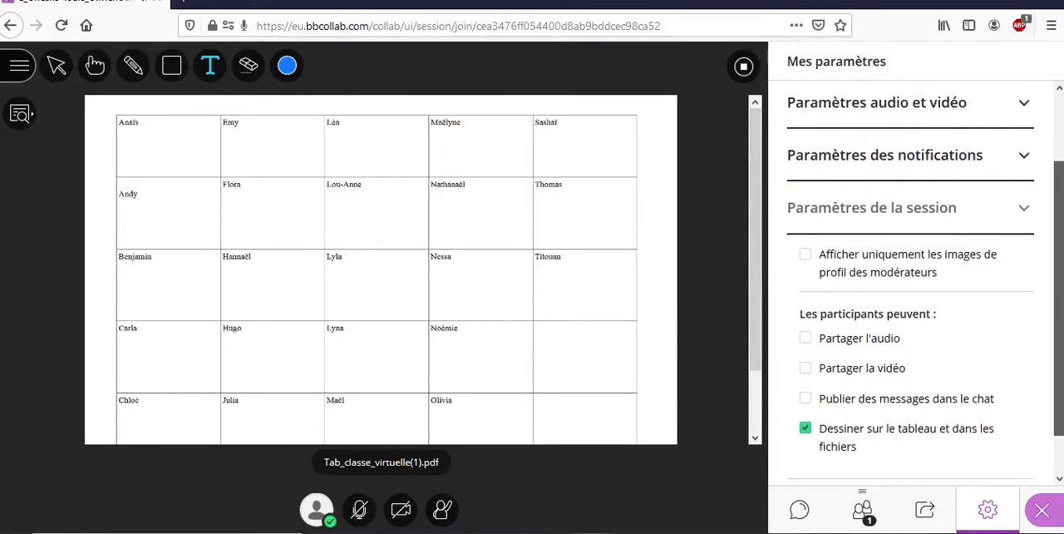
left_click(807, 382)
left_click(807, 382)
left_click(806, 382)
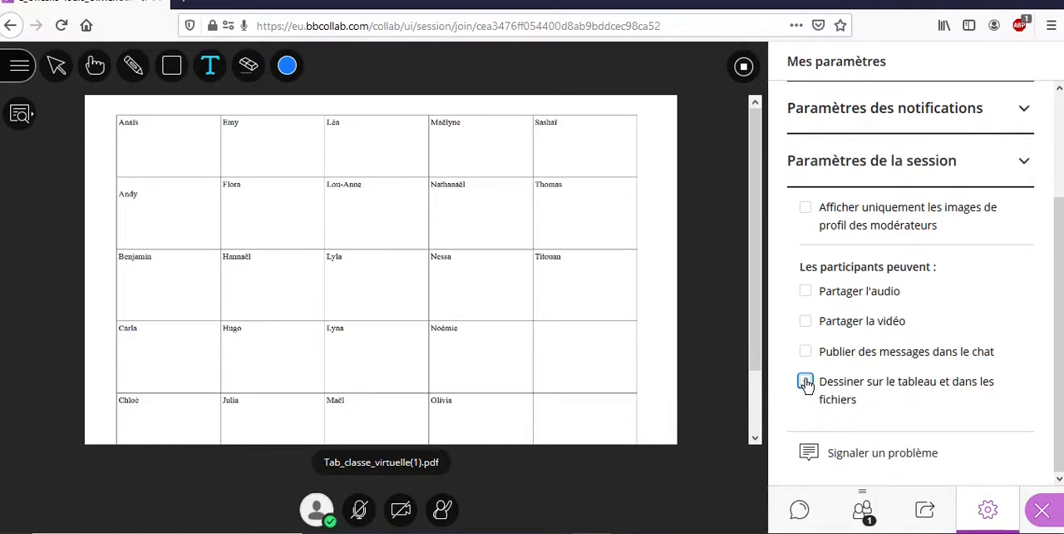
left_click(806, 382)
left_click(1046, 508)
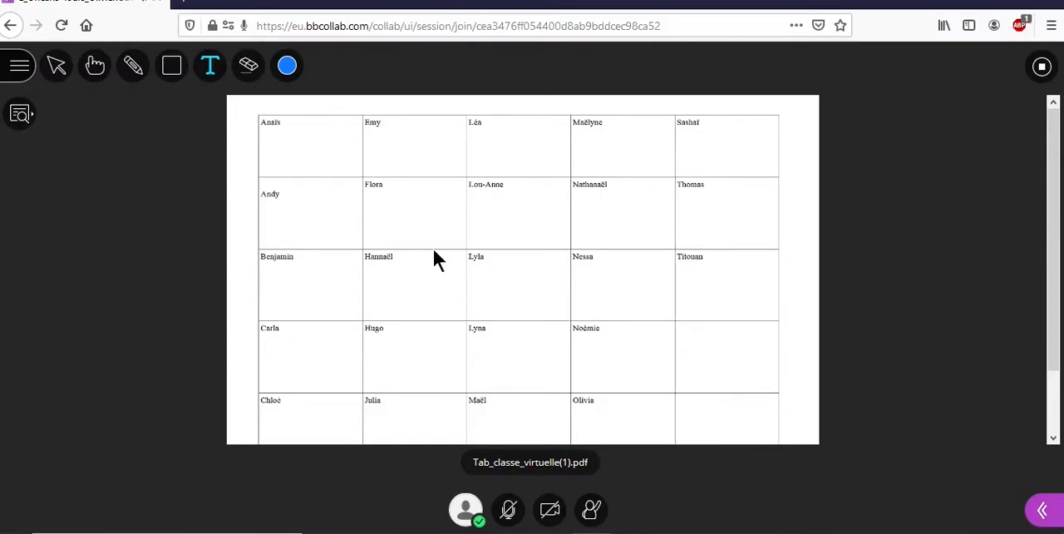
Step: Annotate the two empty last-column cells of the shared table with a text 45 and a handwritten 35 below it, and stop sharing
left_click(210, 67)
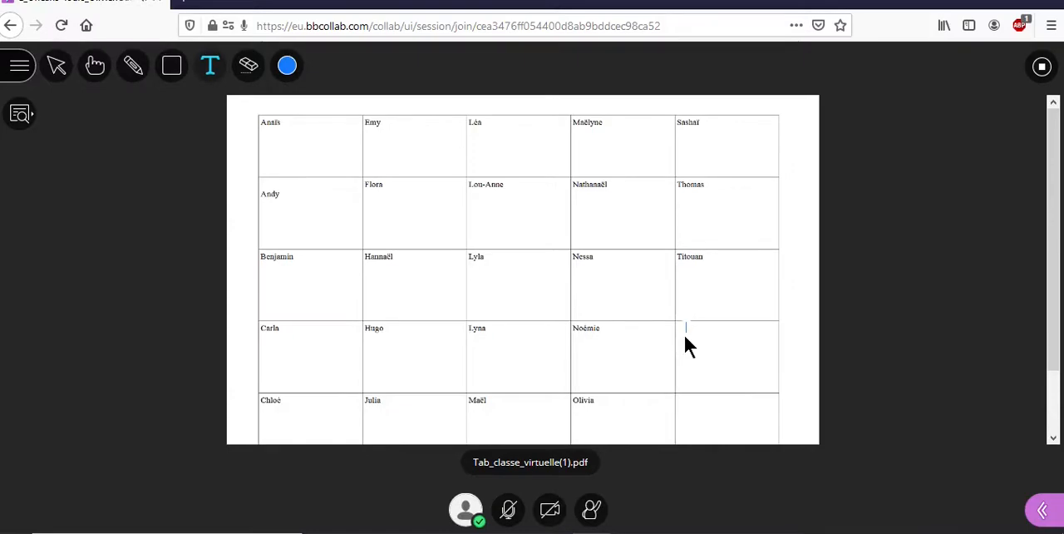
type("45")
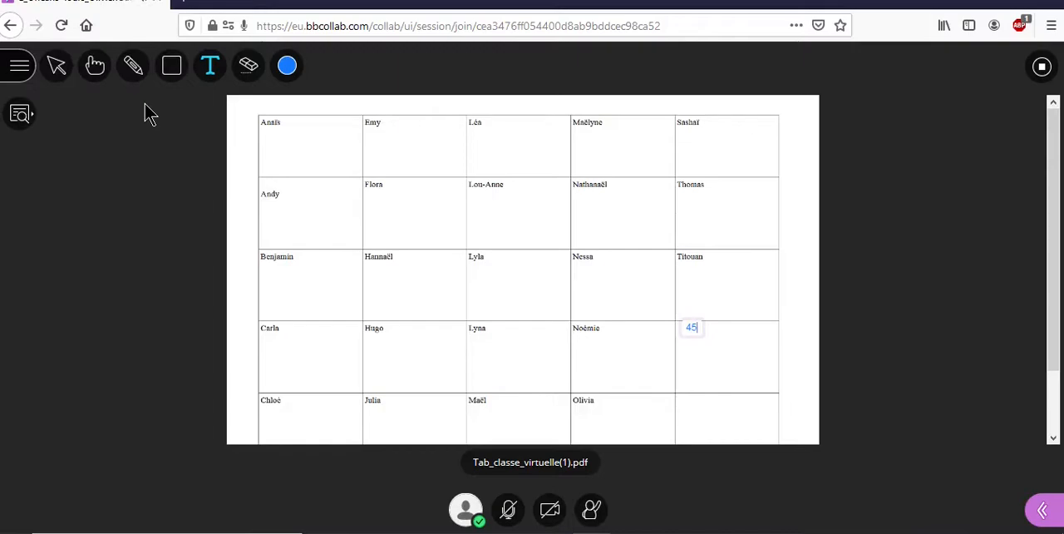
left_click(131, 66)
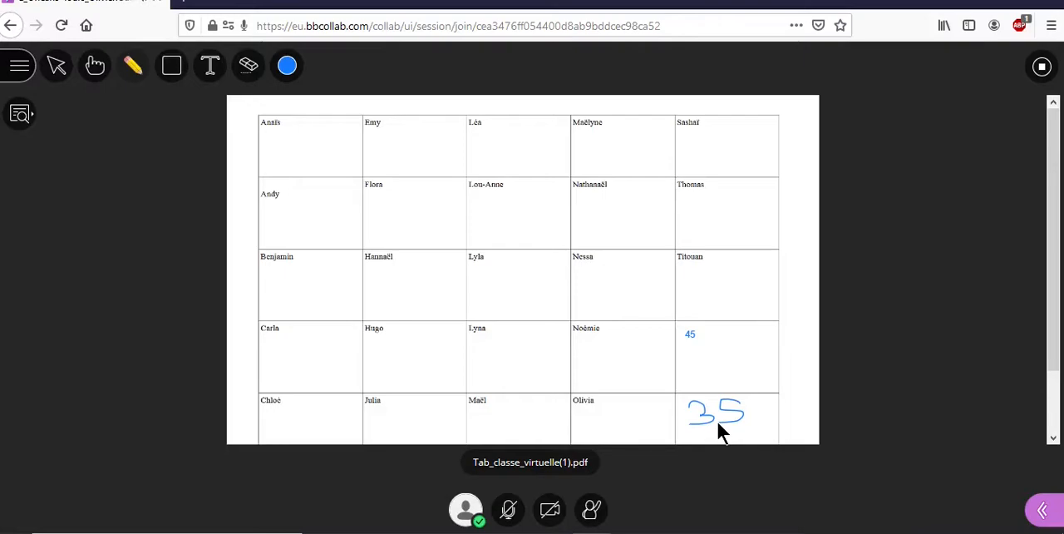
left_click(1042, 68)
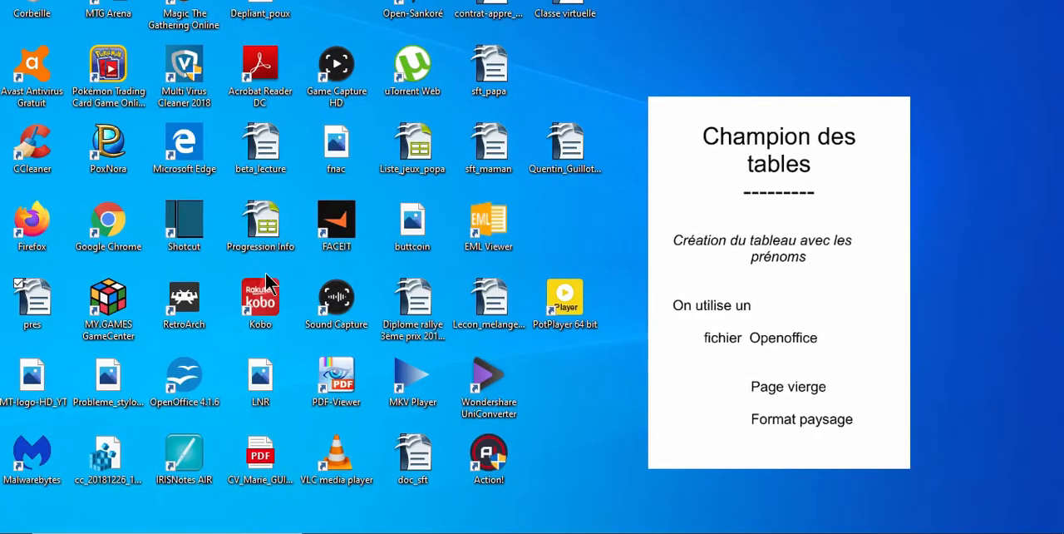
Step: Switch to OpenOffice, create a new text document and enlarge its window to fill most of the screen
double_click(181, 371)
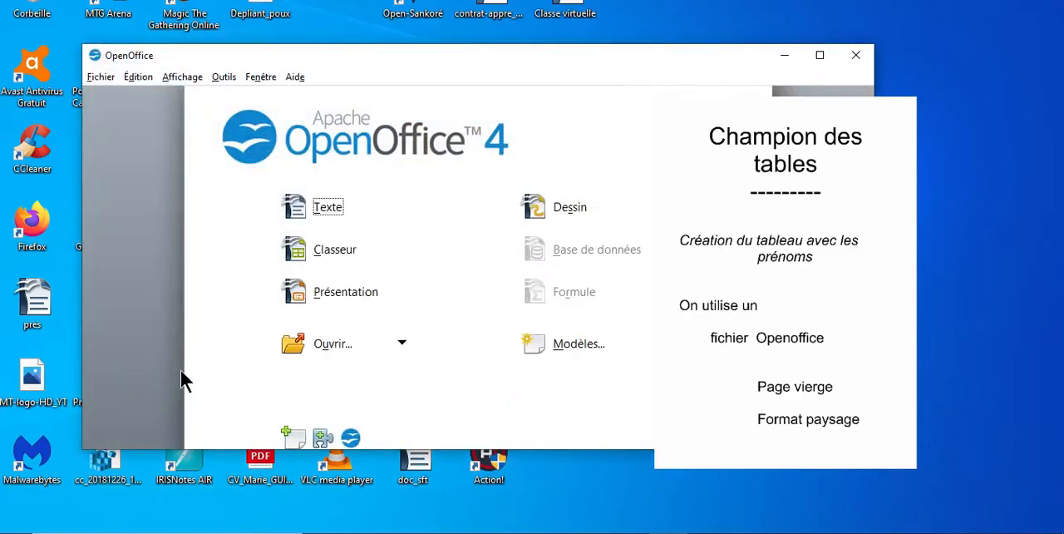
left_click(328, 210)
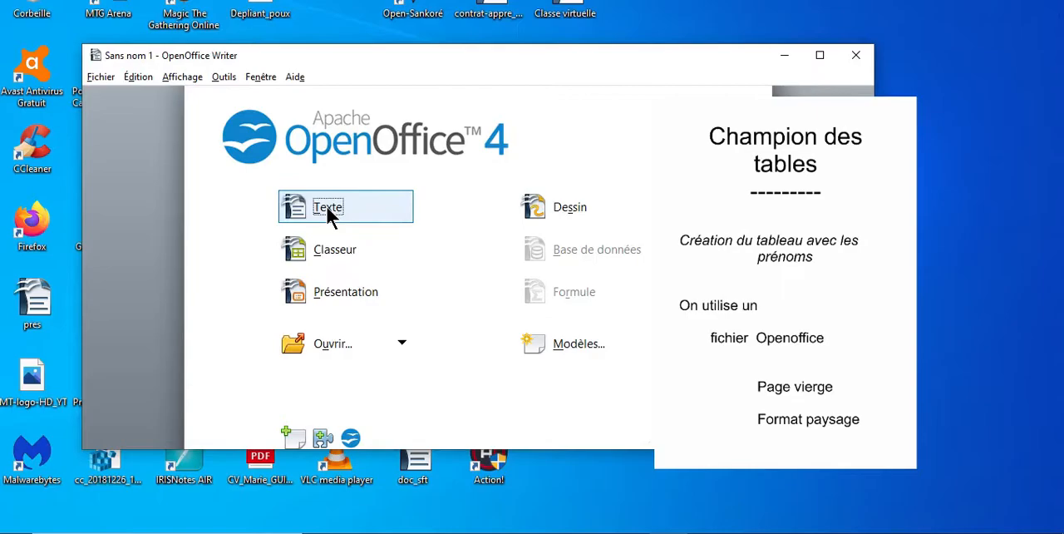
left_click(821, 54)
left_click_drag(545, 2, 410, 12)
left_click_drag(807, 391, 1002, 442)
left_click_drag(702, 408, 717, 507)
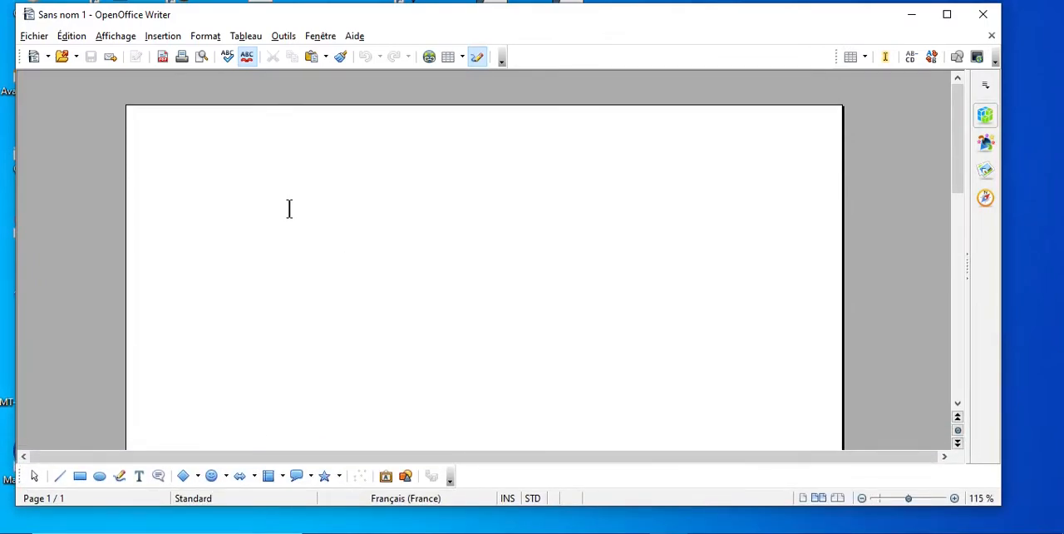
Step: Set the A4 page orientation to landscape (Paysage) in the page style
left_click(204, 38)
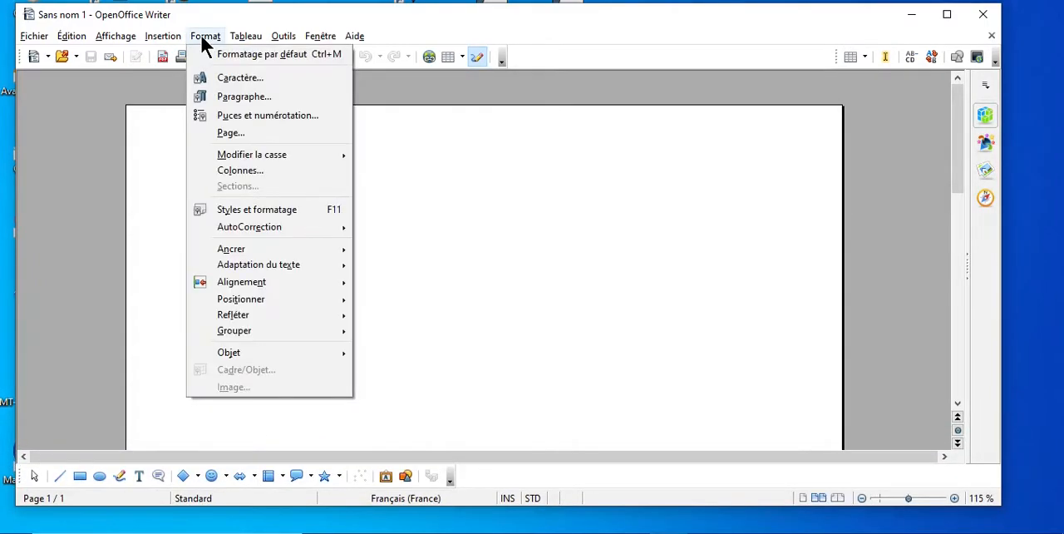
left_click(238, 133)
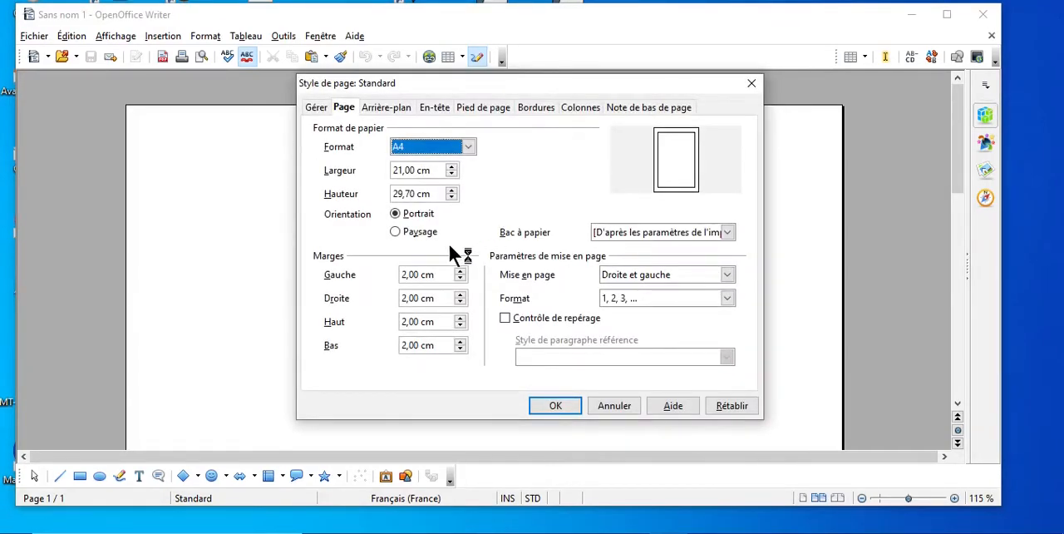
left_click(416, 233)
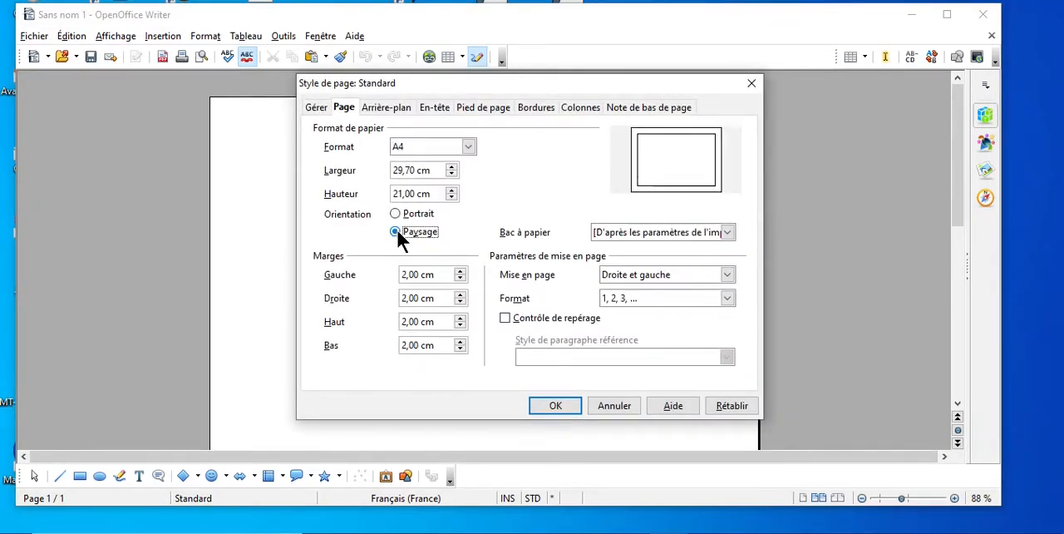
left_click(552, 406)
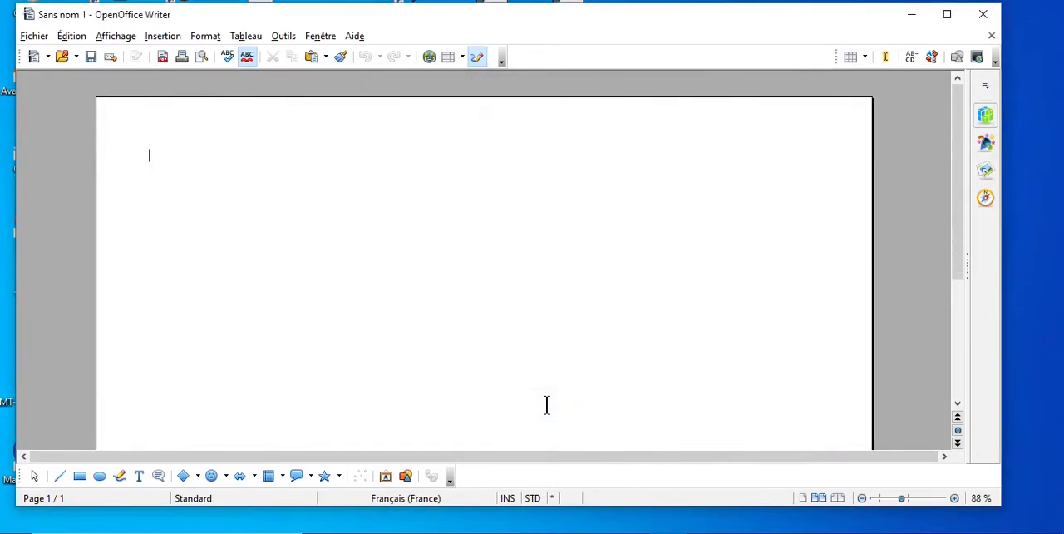
Step: Insert a bordered table with 5 columns and 5 rows at the start of the page
left_click(862, 497)
left_click(862, 498)
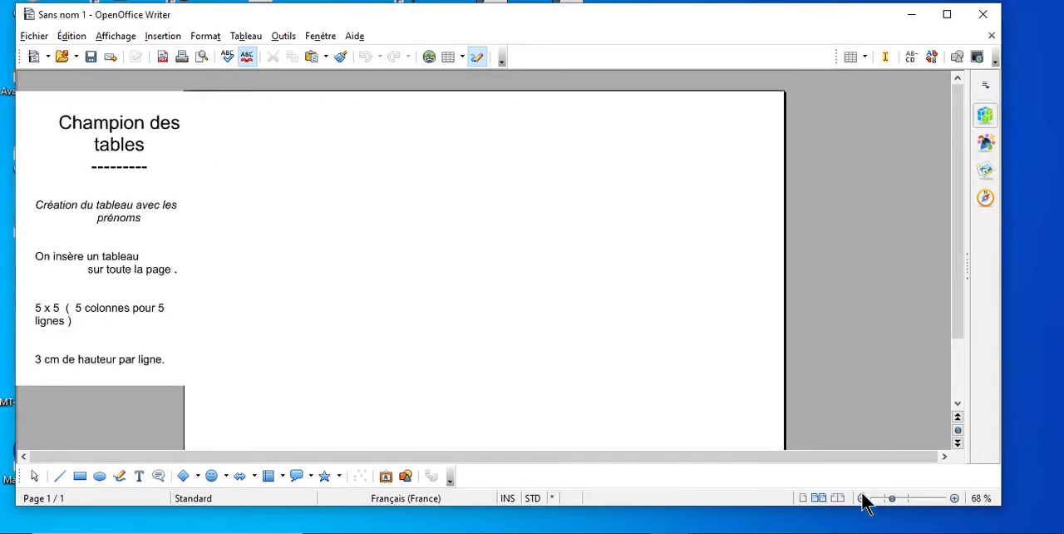
mouse_move(954, 293)
left_mouse_down()
mouse_move(954, 318)
mouse_move(948, 296)
left_mouse_up()
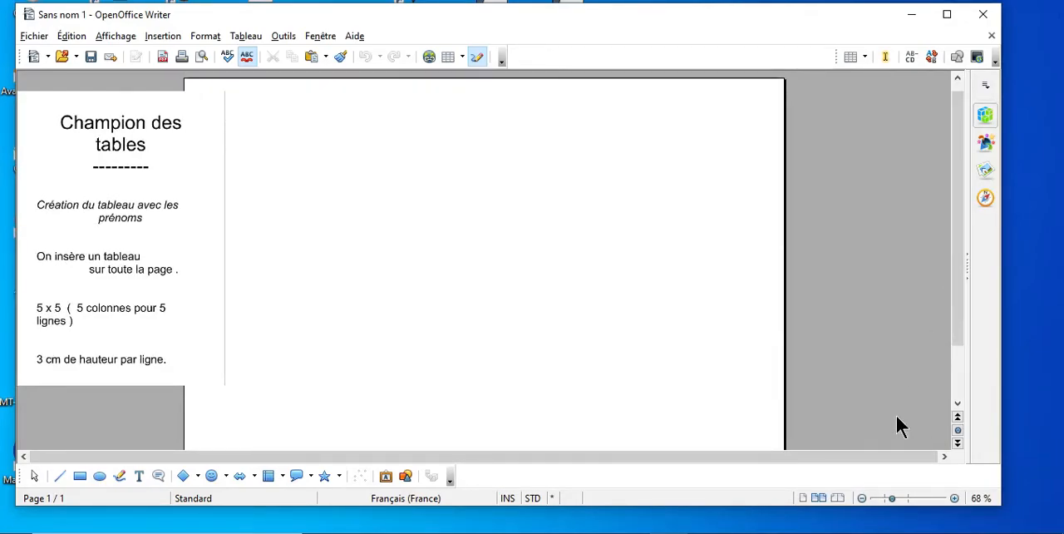
left_click(863, 498)
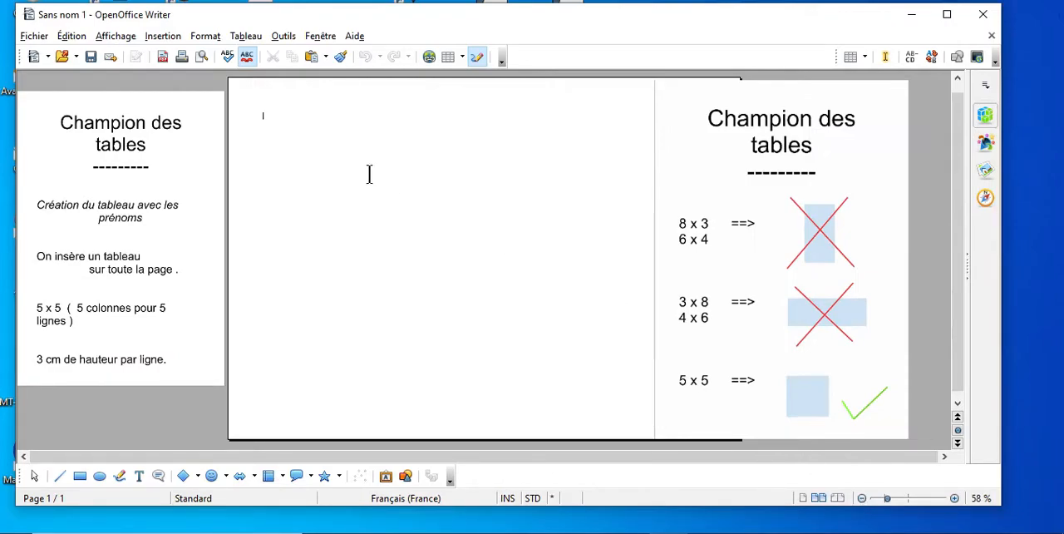
left_click(241, 37)
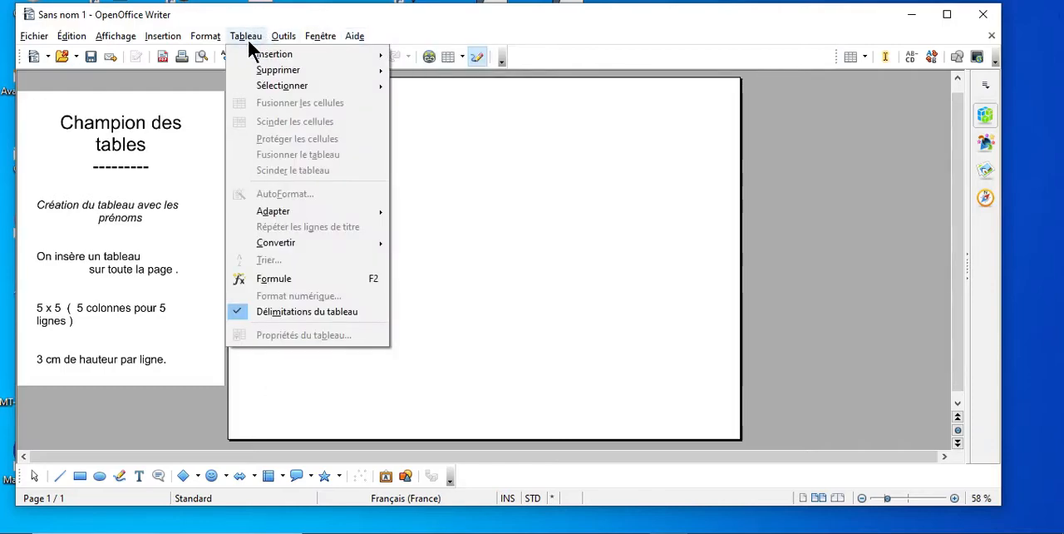
mouse_move(299, 55)
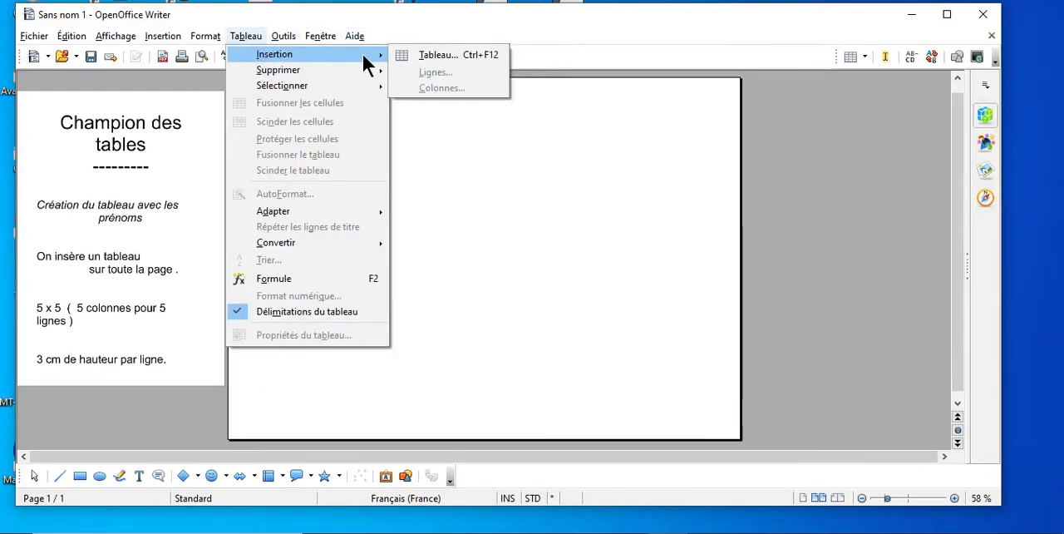
left_click(433, 55)
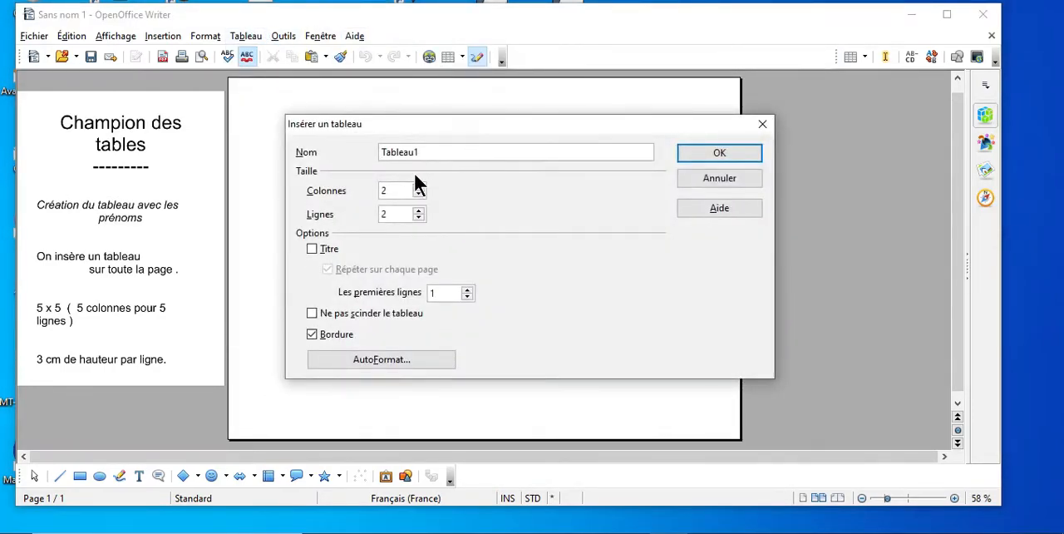
left_click(420, 186)
left_click(419, 185)
left_click(420, 185)
left_click(713, 154)
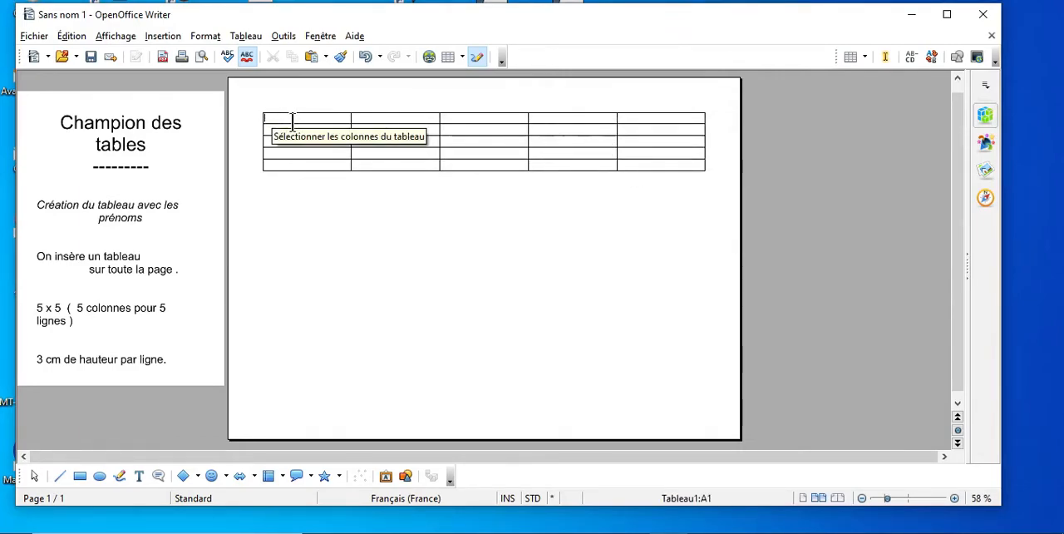
Step: Set the height of all five table rows to 3 cm
left_click_drag(330, 125, 654, 158)
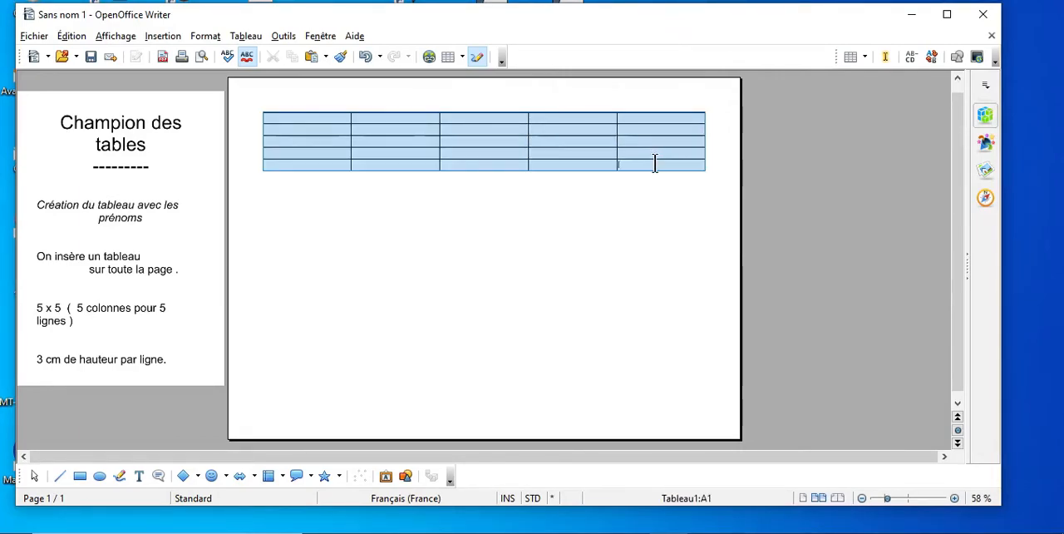
right_click(655, 143)
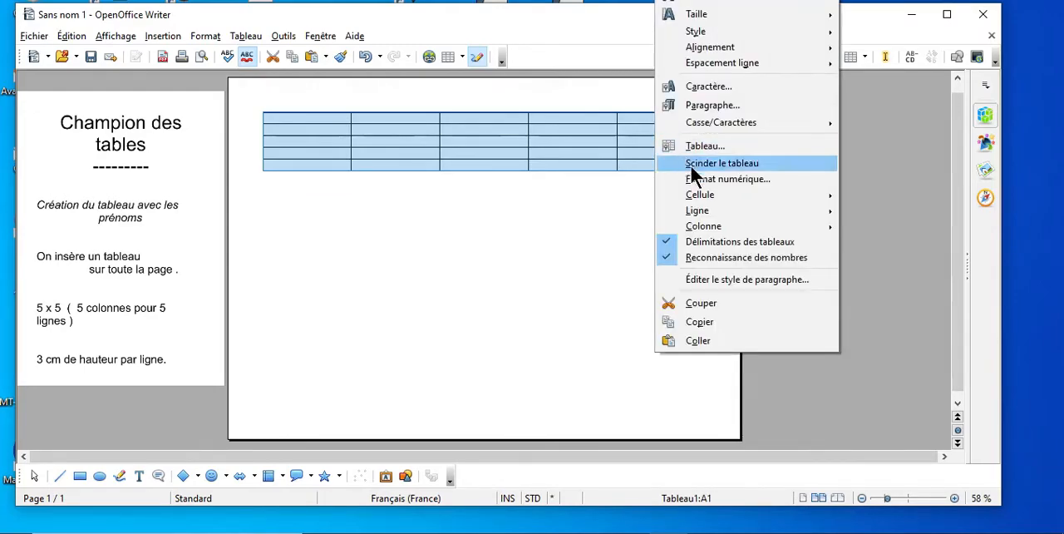
mouse_move(727, 208)
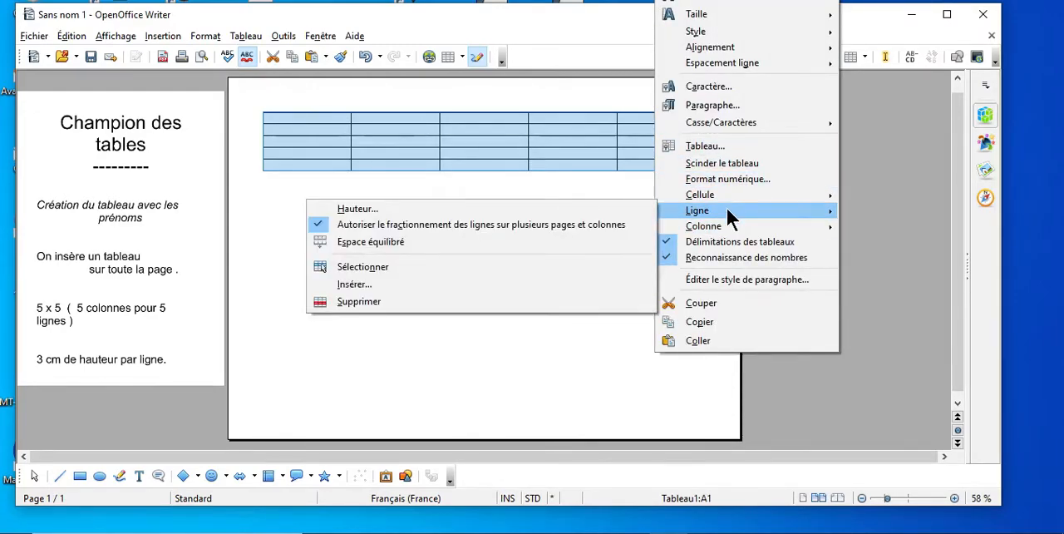
left_click(617, 210)
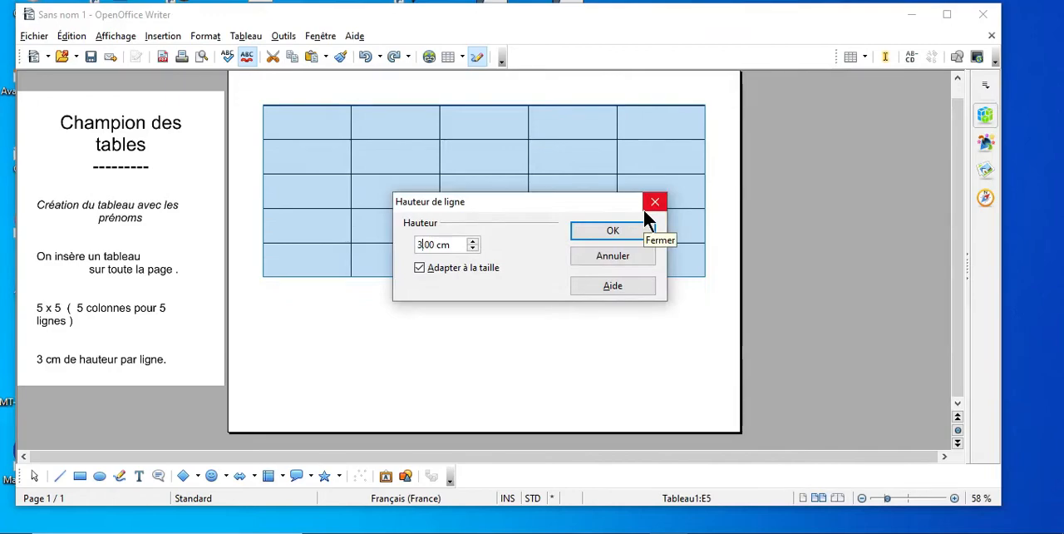
left_click(611, 231)
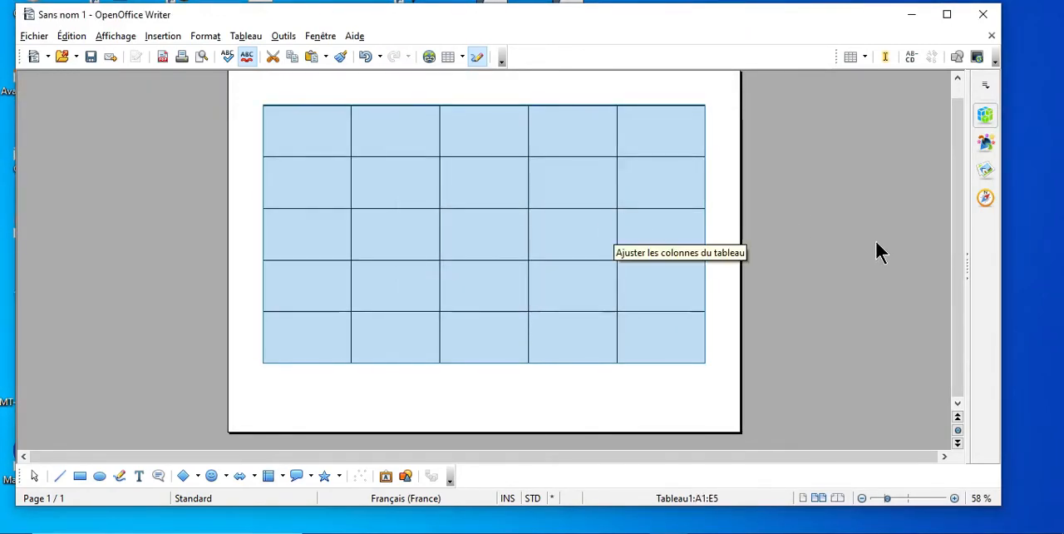
Step: Enter a pupil's first name in each of the first three cells of the table's top row
left_click_drag(956, 235, 956, 224)
key("Up")
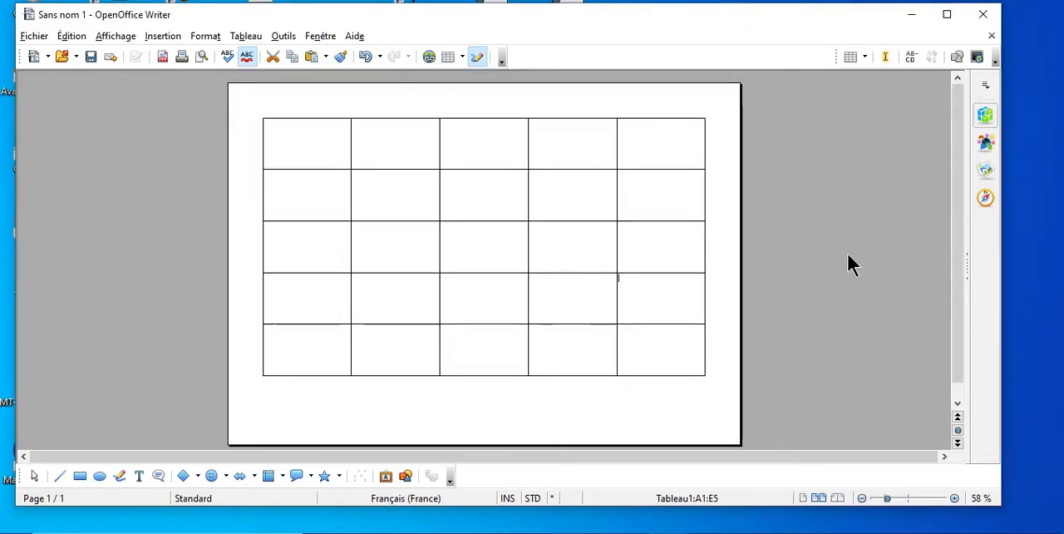
left_click(274, 124)
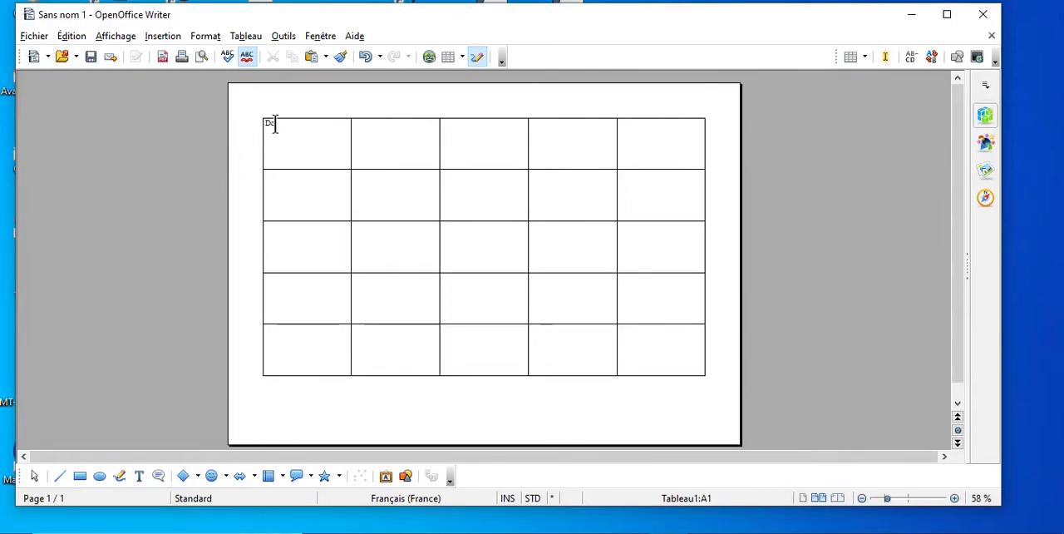
type("Decal")
left_click(363, 126)
left_click(445, 125)
type("Manu")
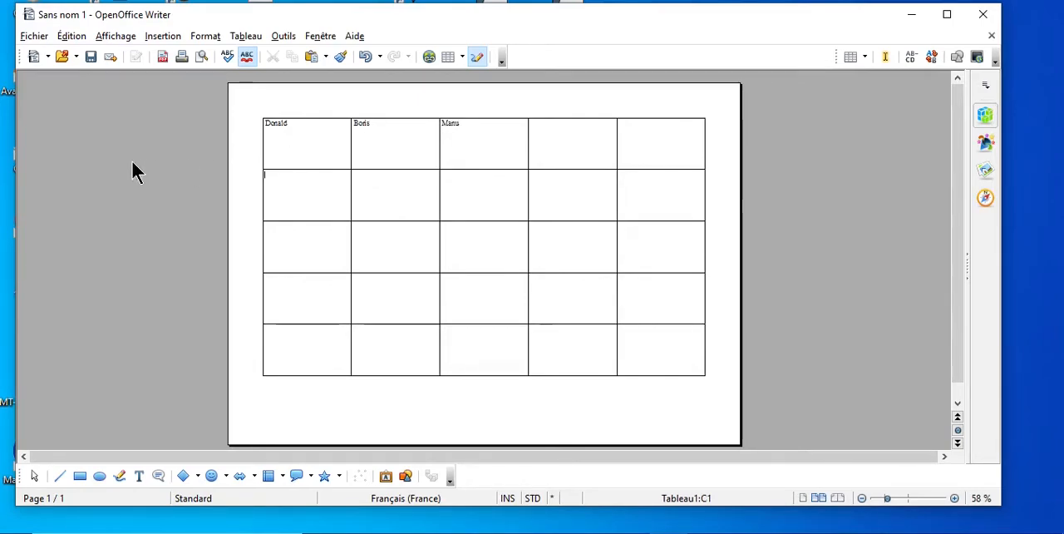
Step: Save the document on the desktop (Bureau) as the ODT file "Tableau _table_multiplication" and close Writer
left_click(30, 35)
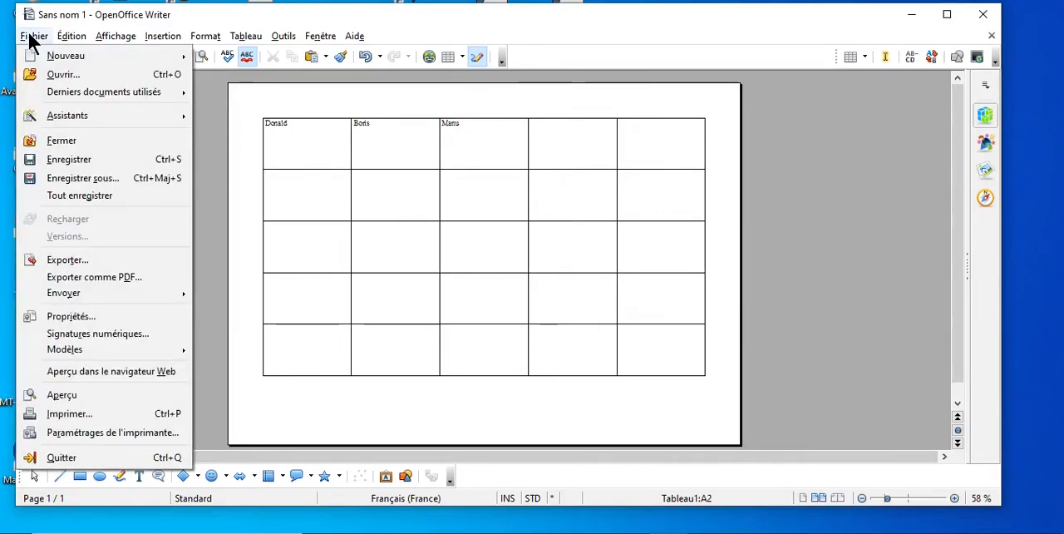
left_click(90, 176)
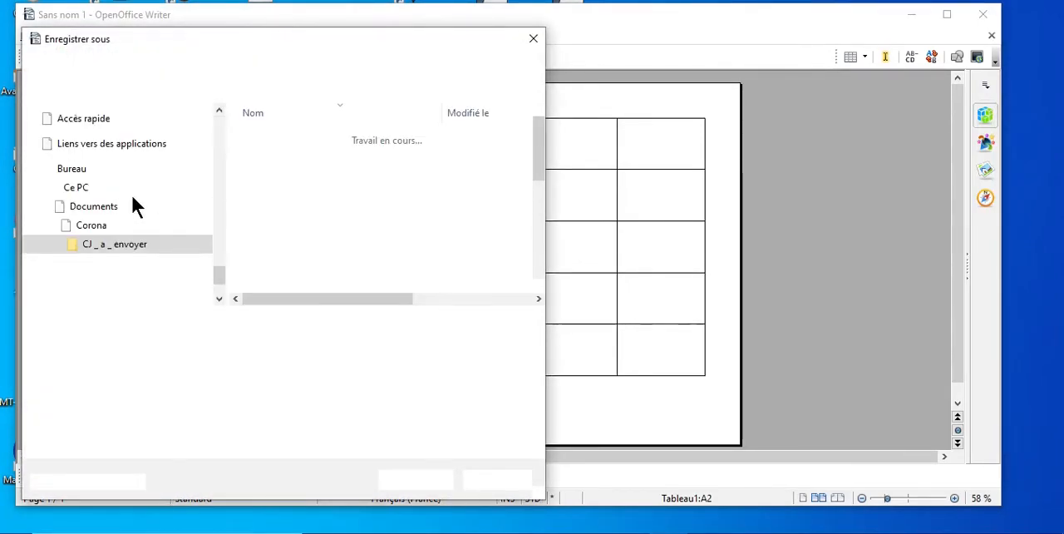
left_click_drag(219, 188, 218, 118)
left_click(140, 134)
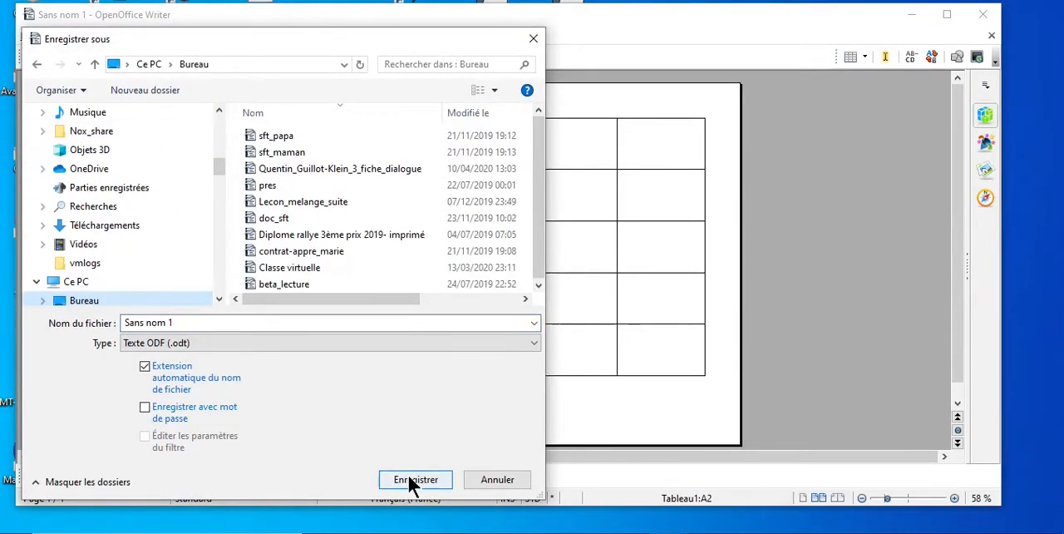
type("Tableau")
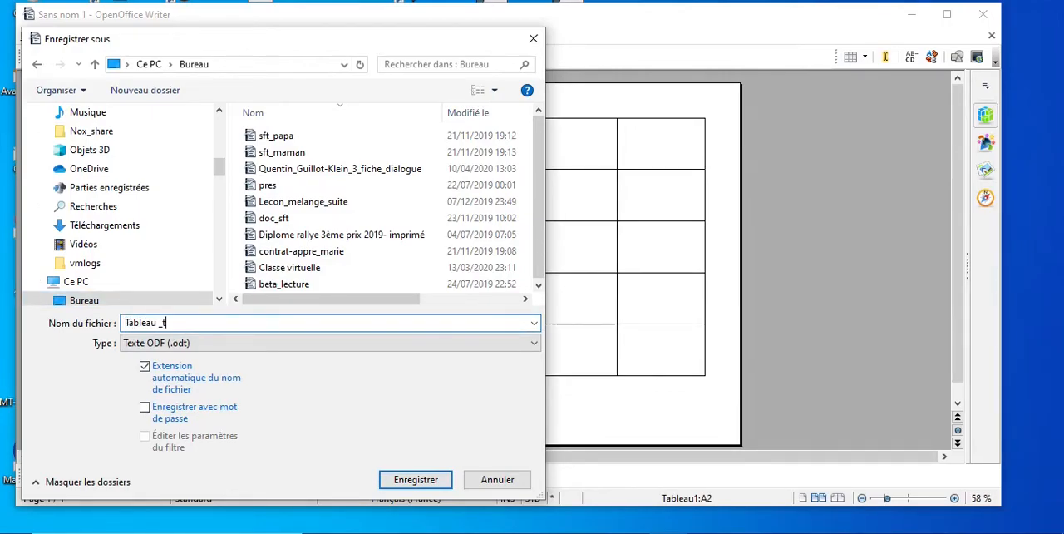
type("_table_multip")
left_click(413, 482)
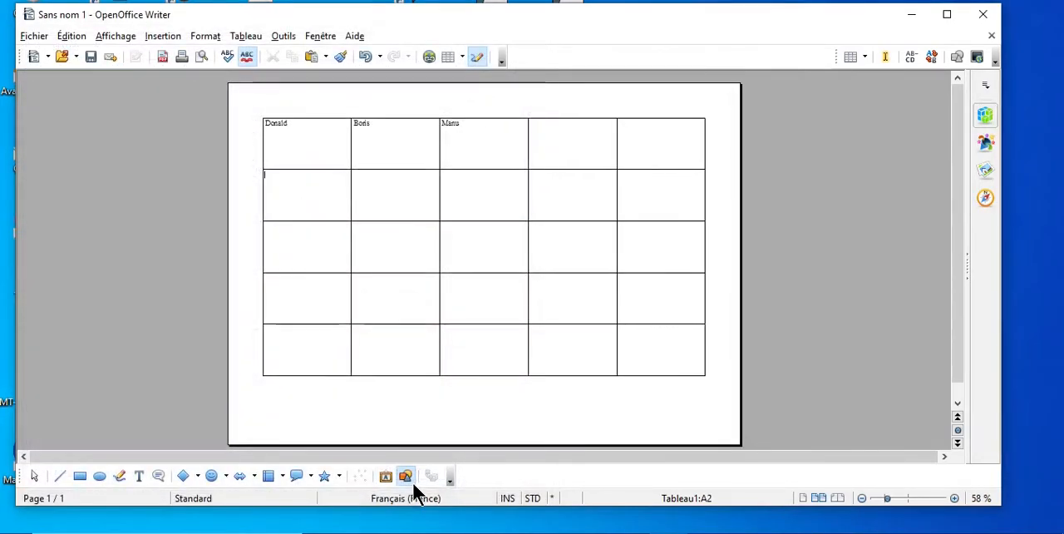
left_click(984, 16)
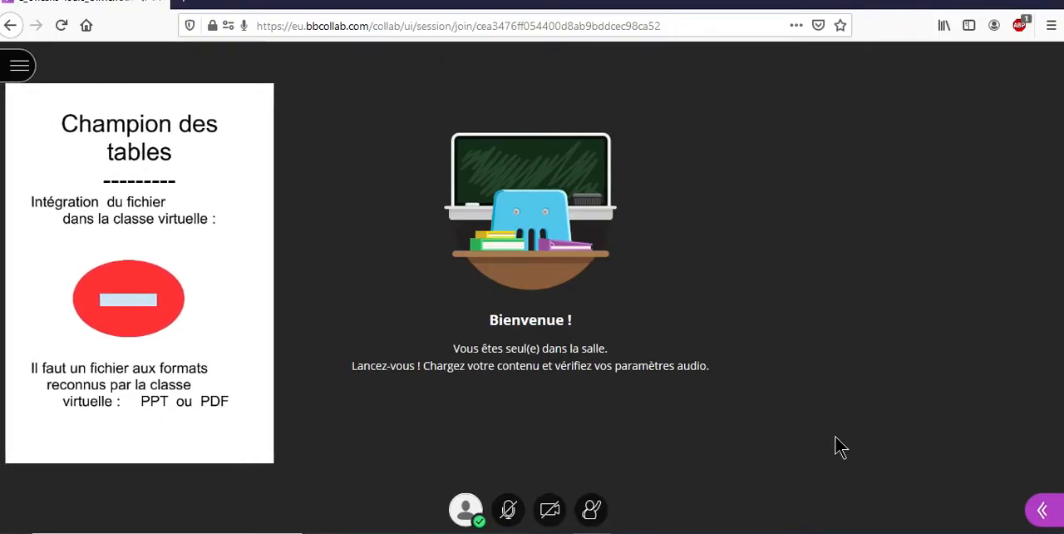
Step: In the Collaborate virtual class in Firefox, open the main room's file-sharing options (Partager des fichiers)
left_click(1045, 511)
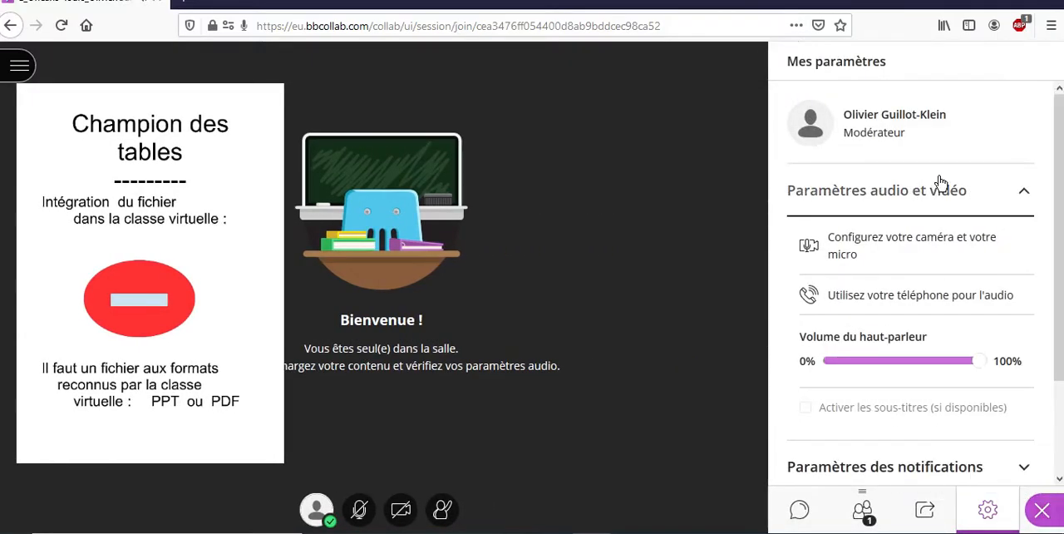
left_click(923, 517)
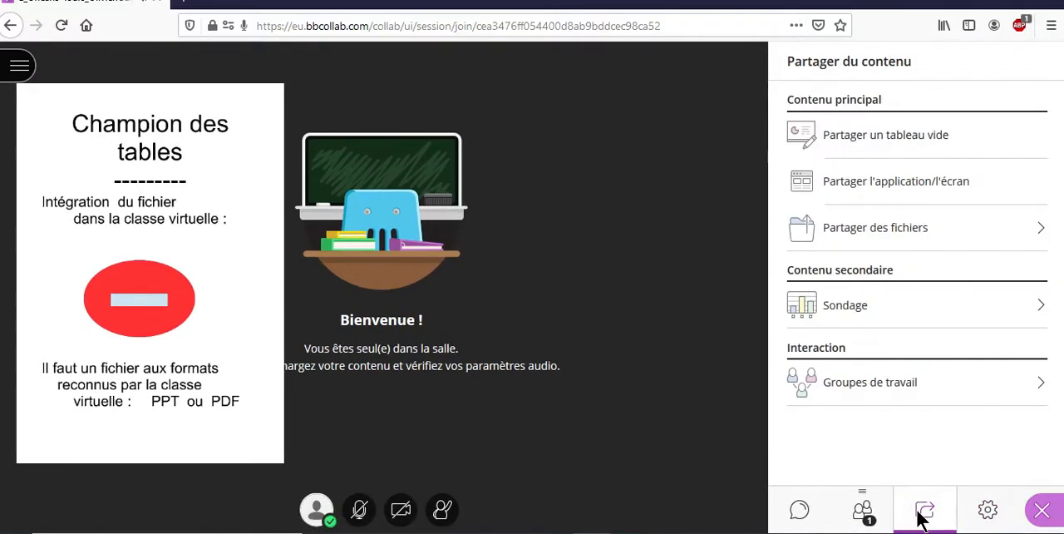
left_click(886, 233)
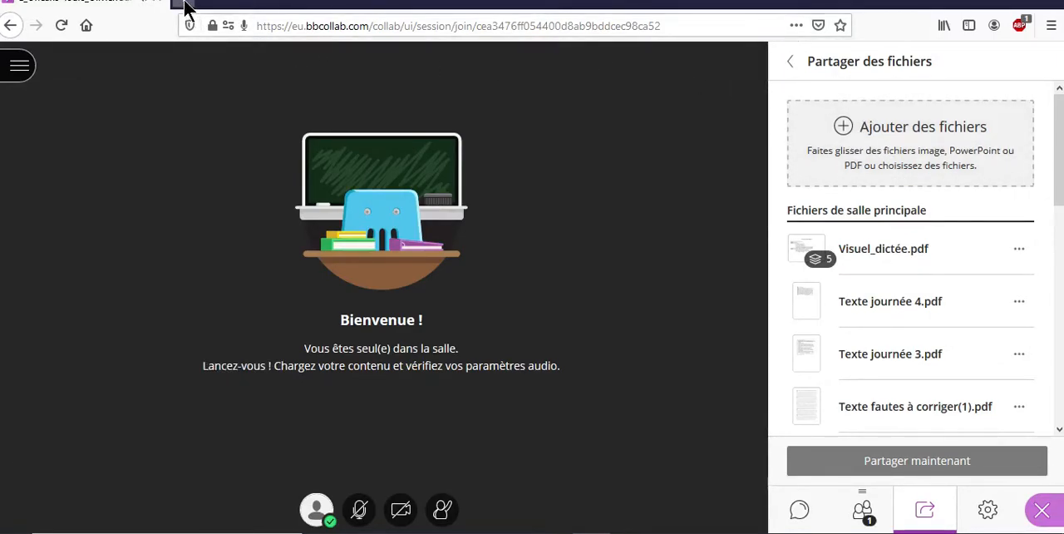
Step: Search the web for "convertir odt en pdf" in a separate tab and open the ODT to PDF converter on online-convert.com
left_click(183, 3)
left_click(339, 173)
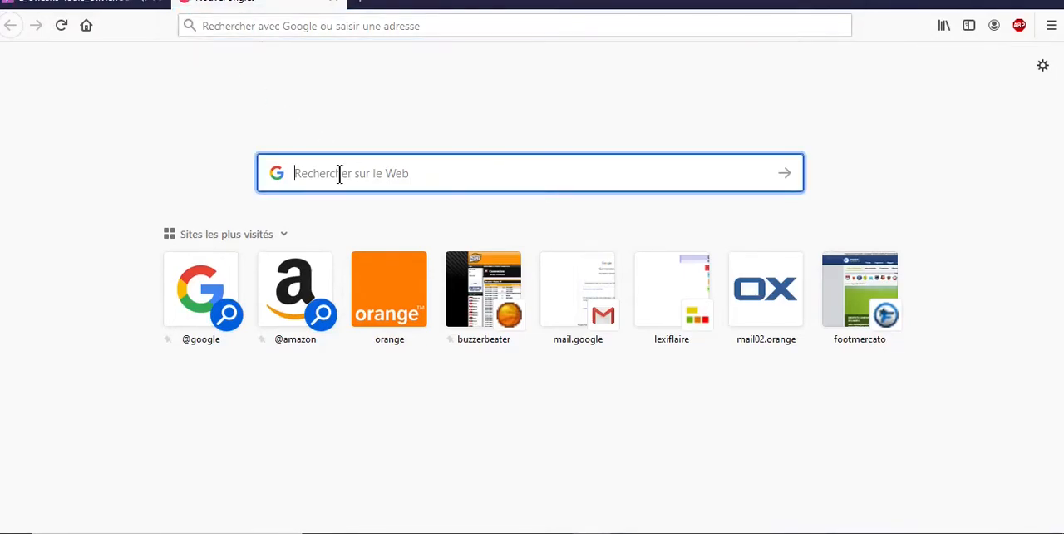
type("conver")
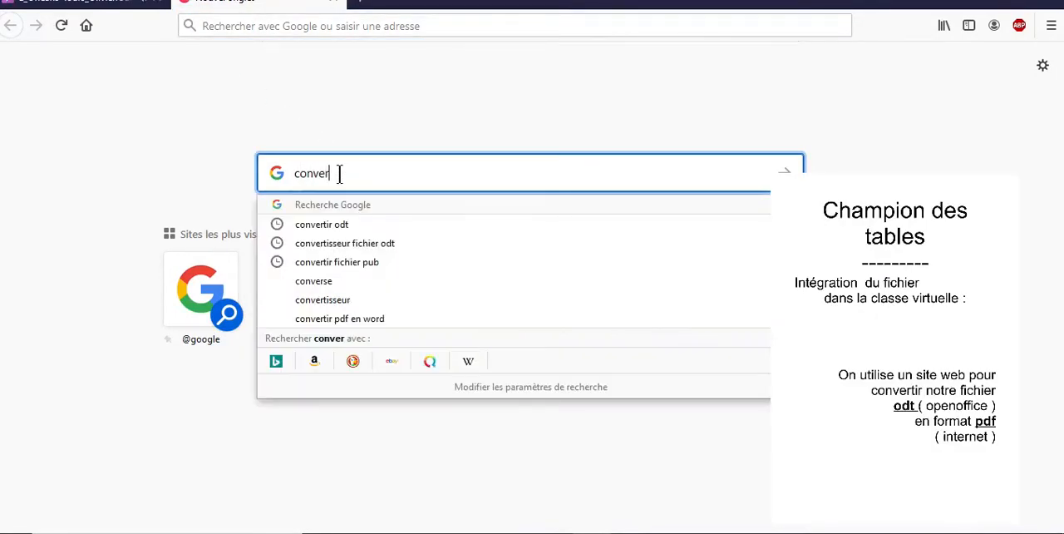
type("tire ")
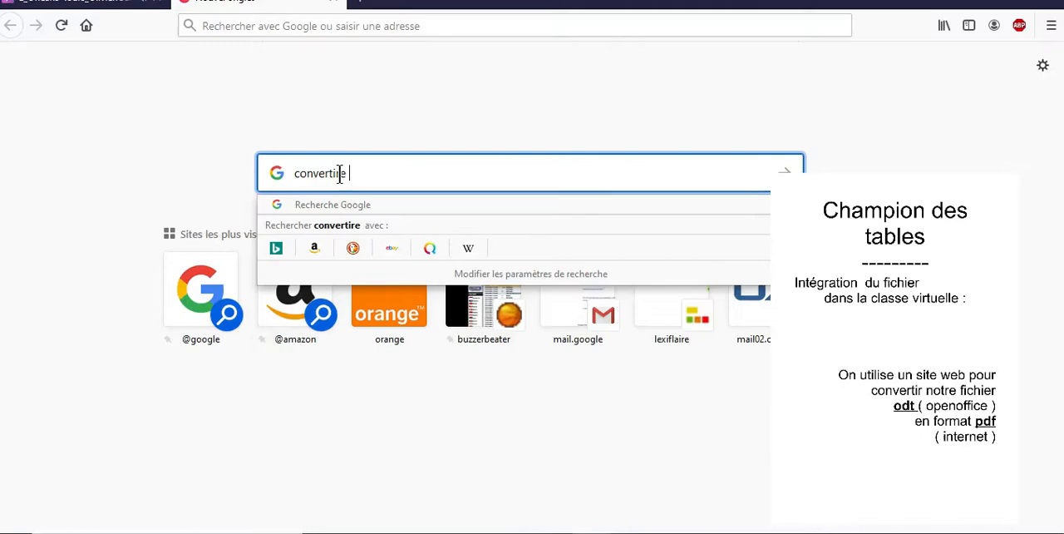
type("odten")
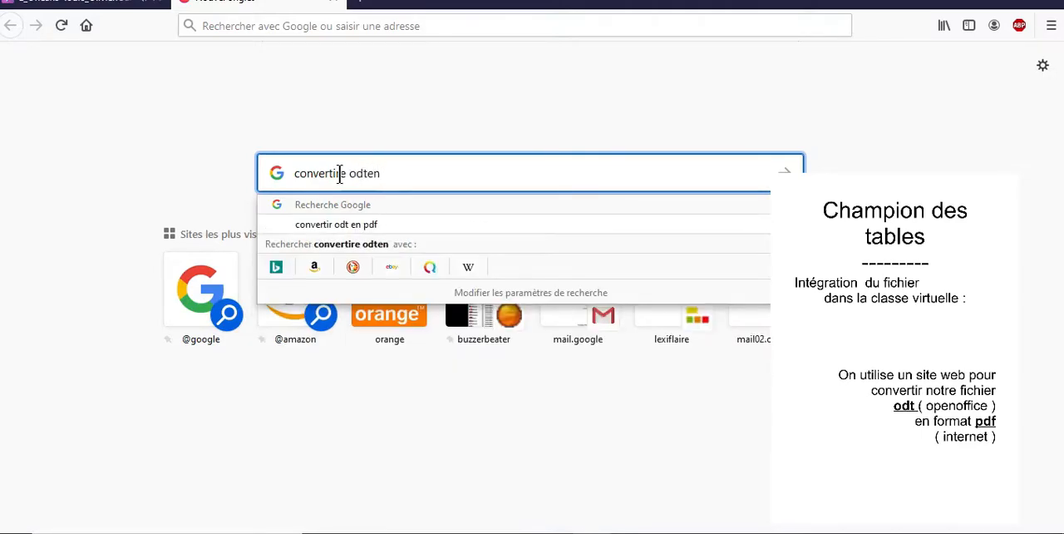
left_click(347, 223)
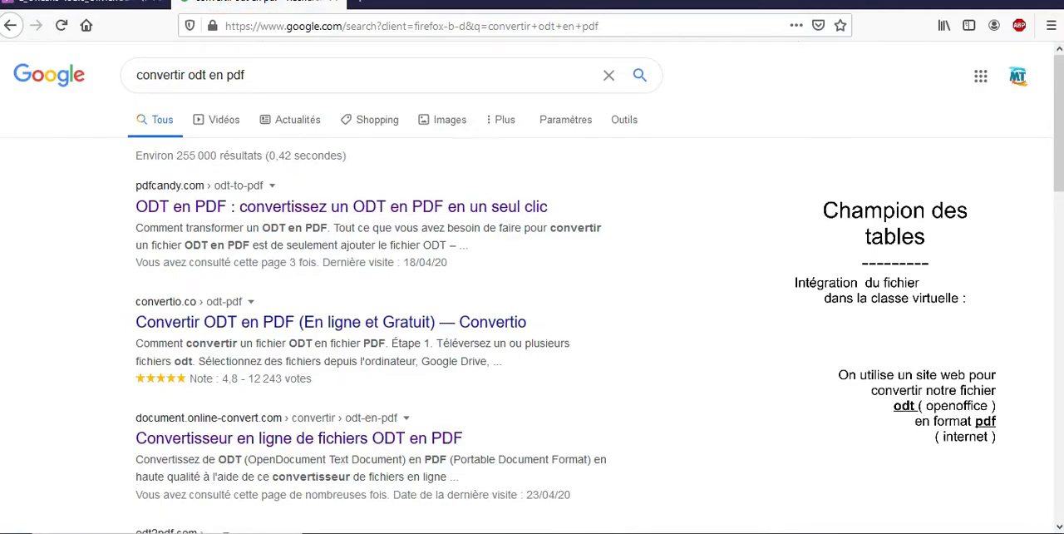
scroll(341, 338, "down", 2)
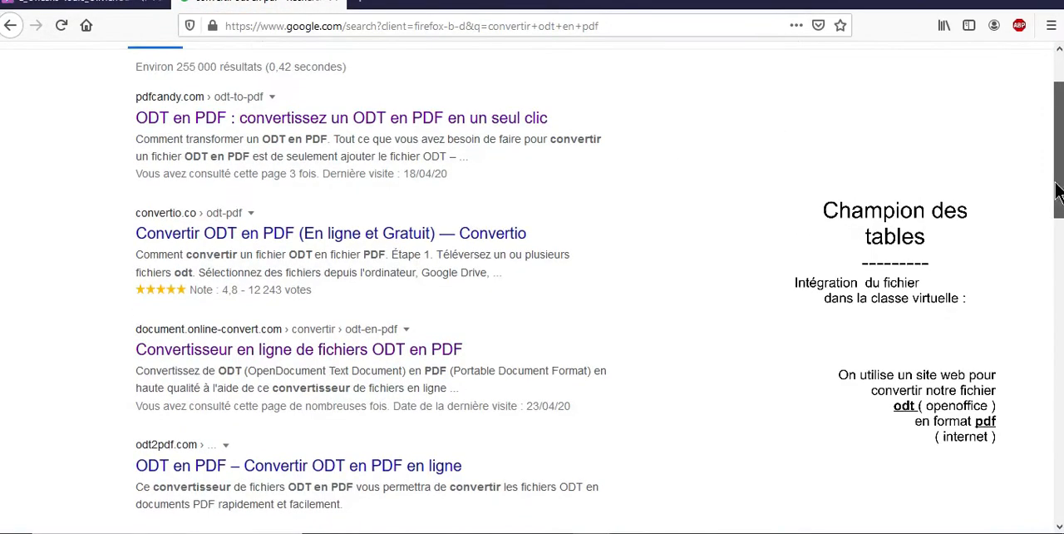
left_click(264, 356)
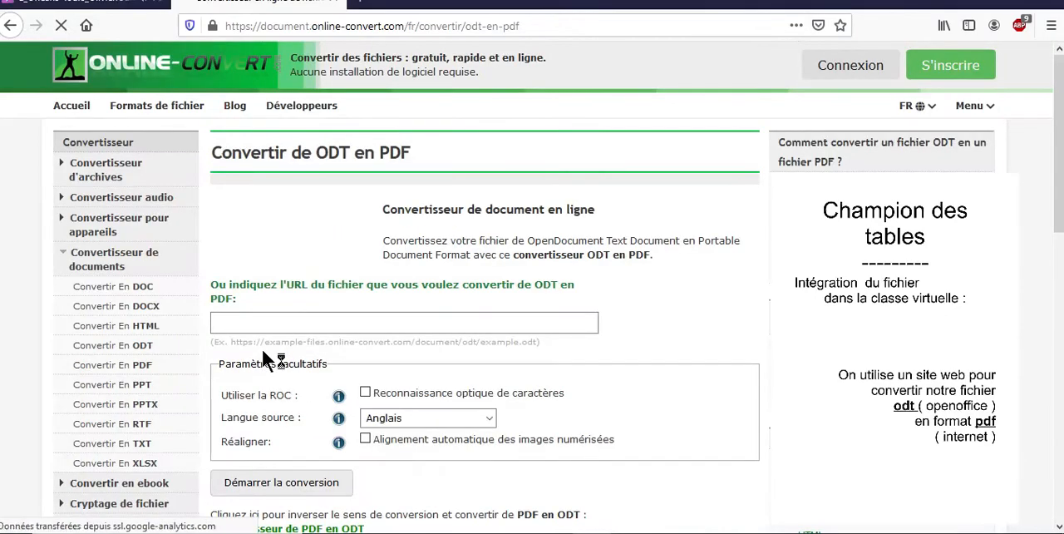
Step: Upload the file Tableau _table_multiplication from the desktop (Bureau) to the converter
scroll(650, 241, "down", 2)
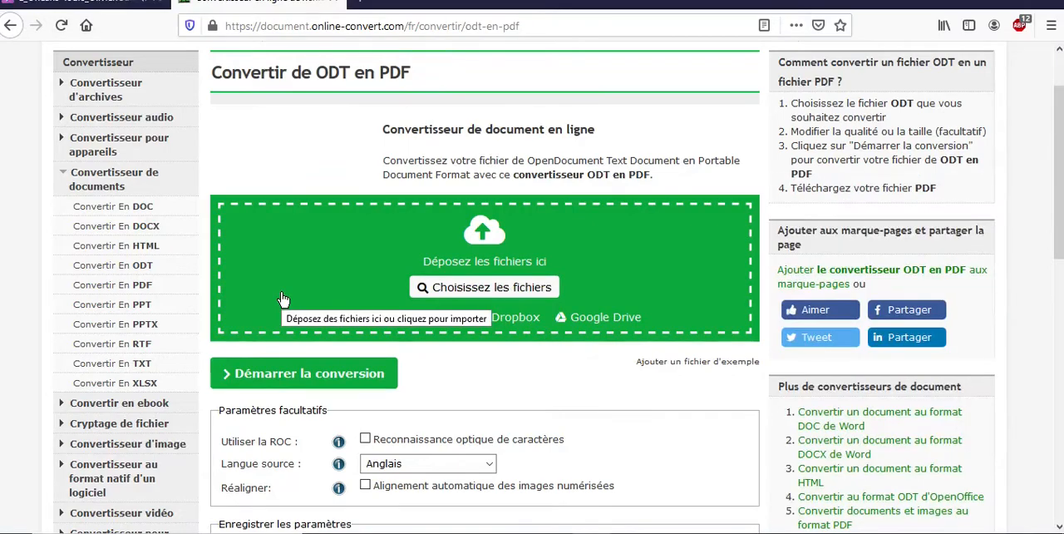
left_click(487, 287)
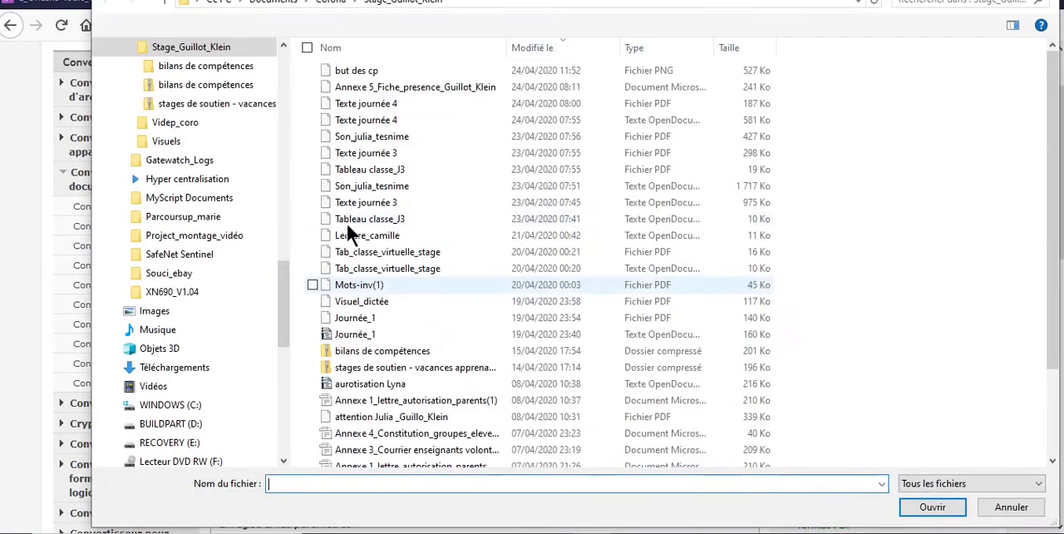
left_click_drag(278, 291, 287, 64)
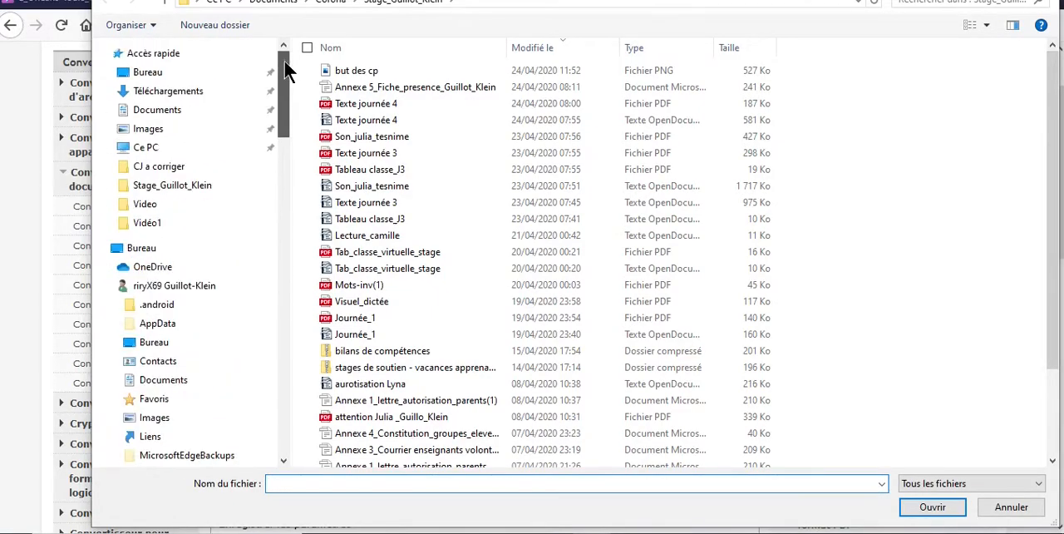
left_click(198, 72)
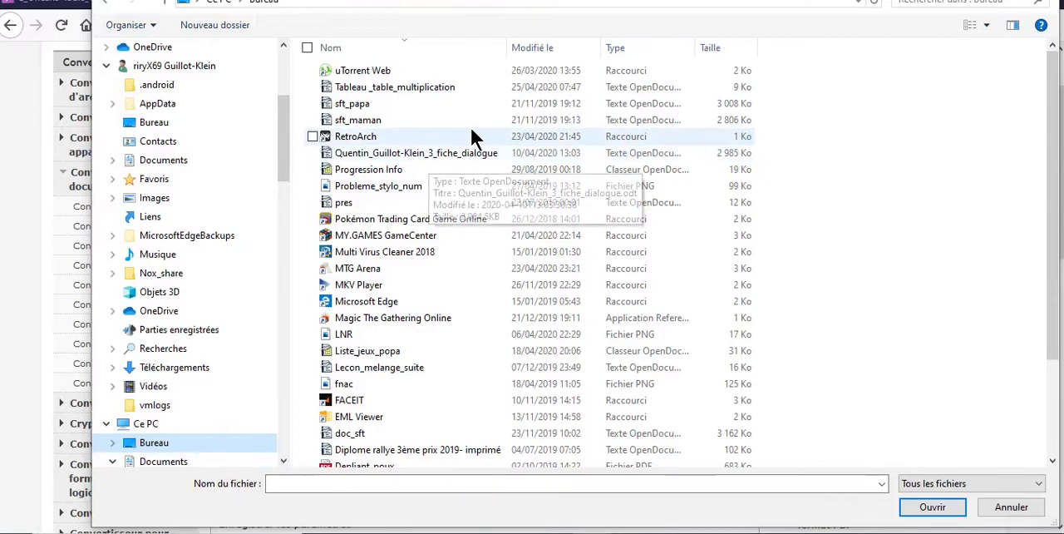
left_click(434, 86)
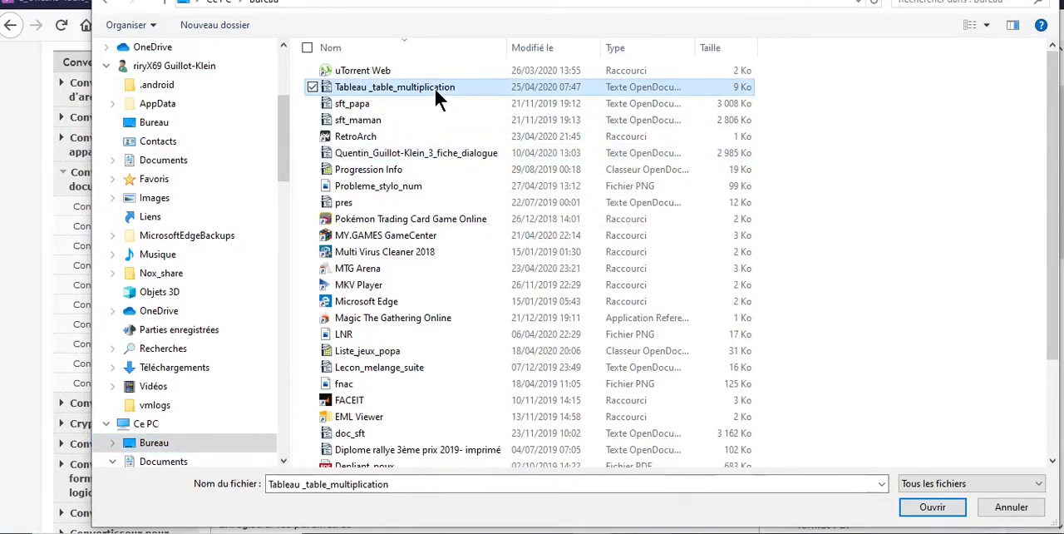
left_click(549, 50)
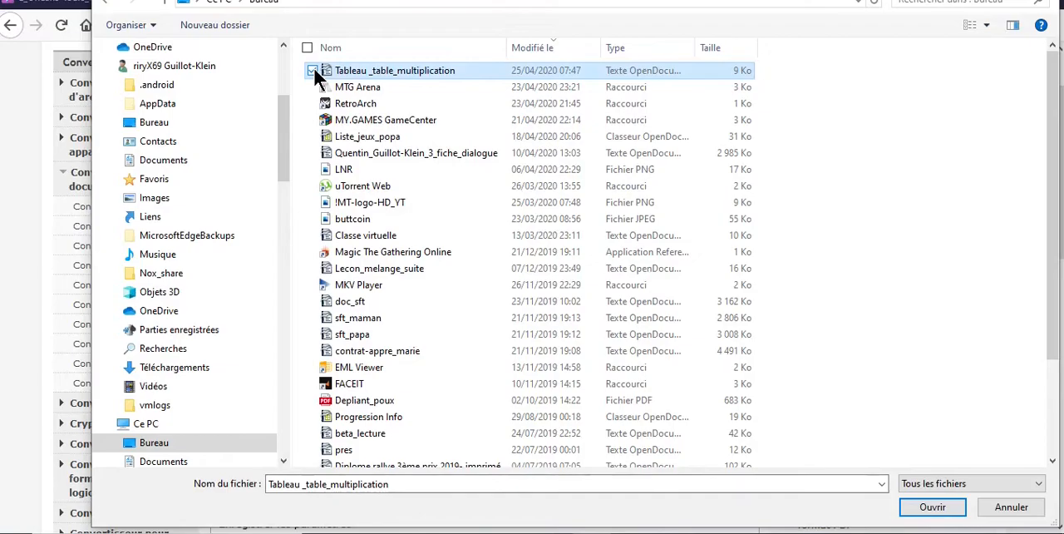
left_click(933, 507)
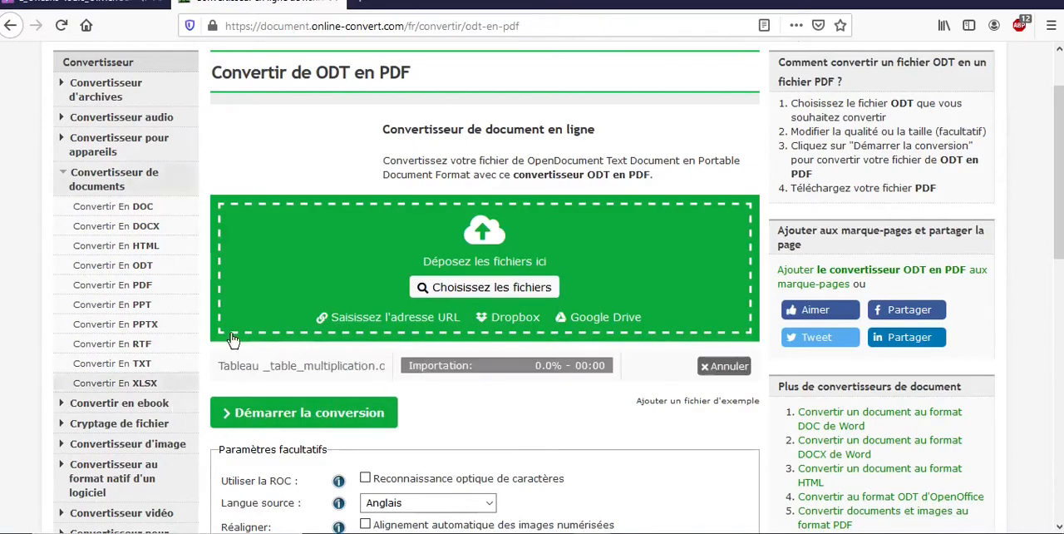
Step: Convert the uploaded document to PDF, download and save Tableau _table_multiplication.pdf, and close the converter tab
left_click(323, 416)
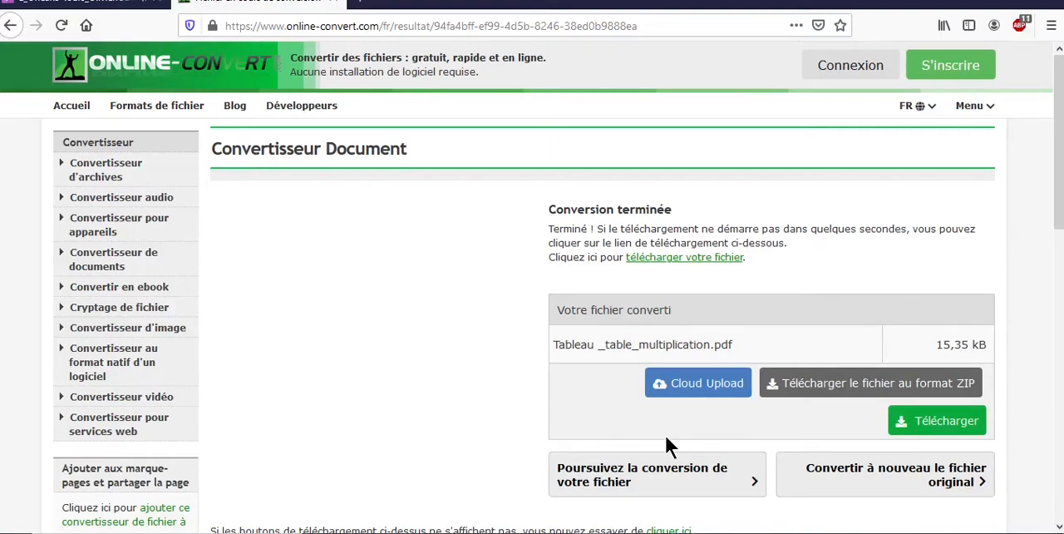
left_click(917, 428)
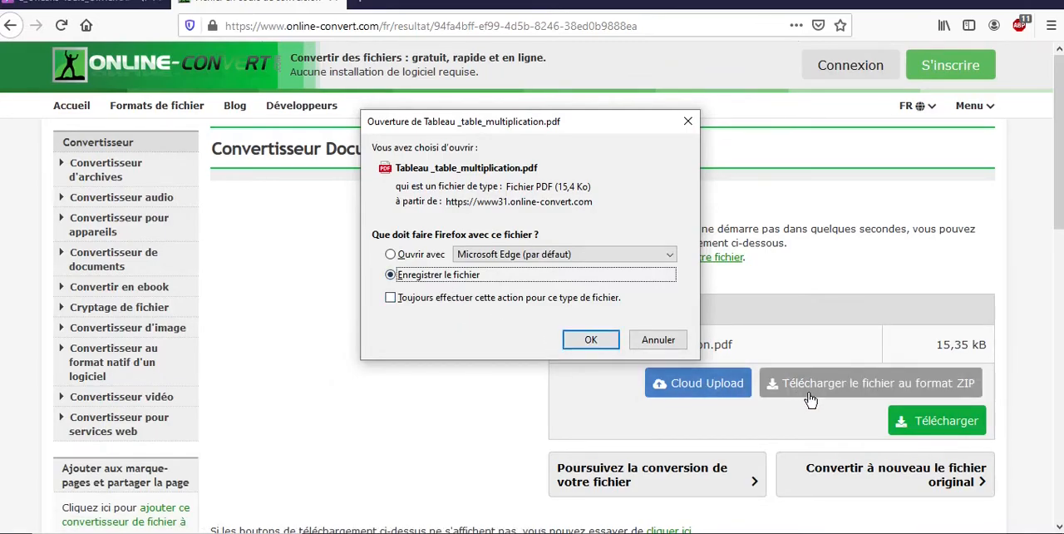
left_click(587, 340)
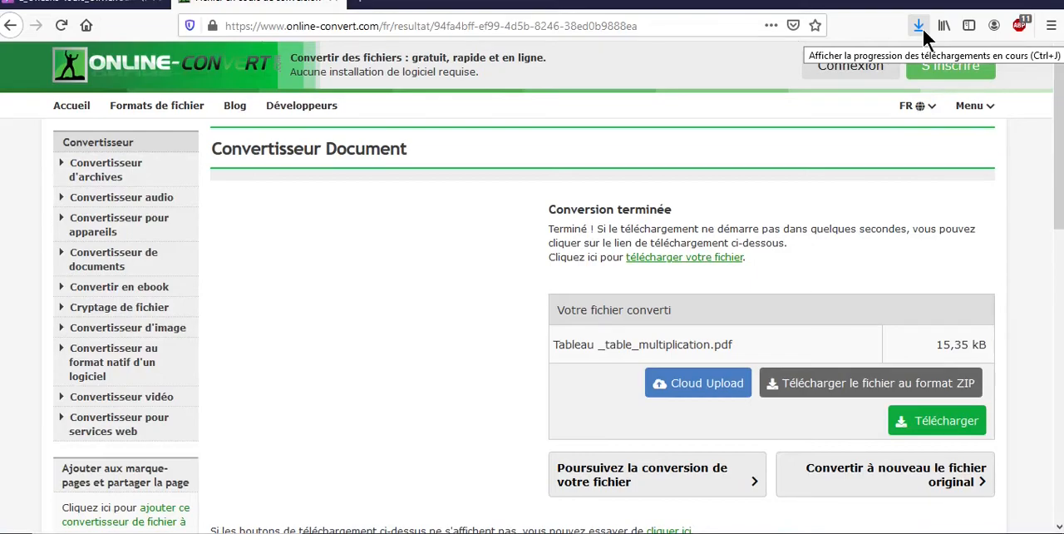
left_click(336, 4)
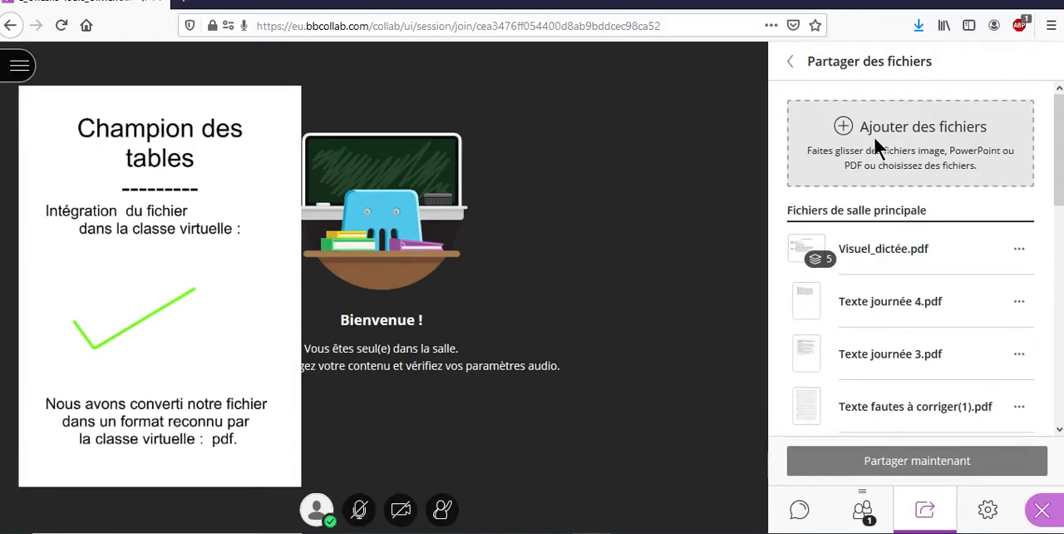
Step: Add Tableau _table_multiplication.pdf from the Téléchargements folder to the virtual class files and share it in the session
left_click(876, 143)
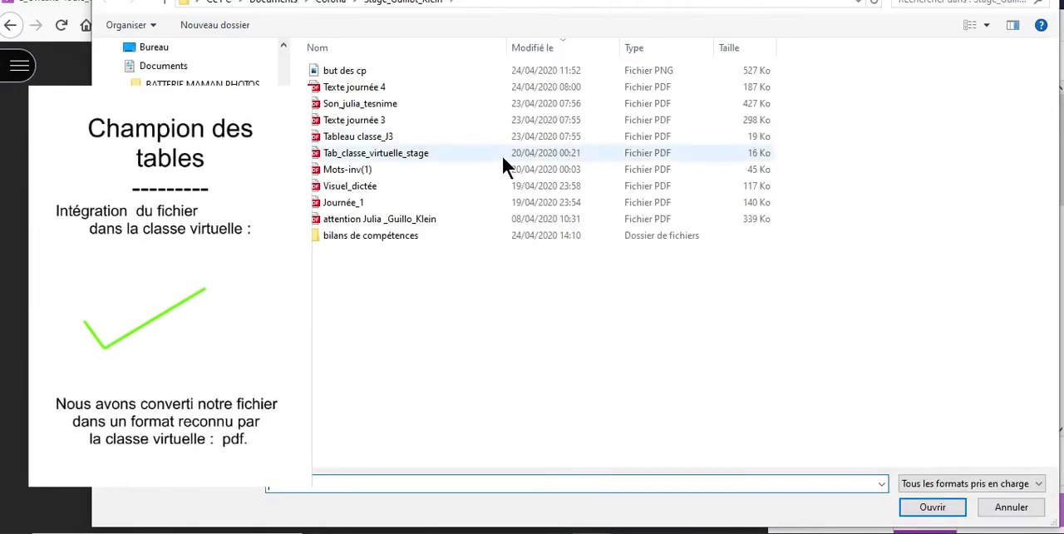
left_click_drag(283, 170, 277, 66)
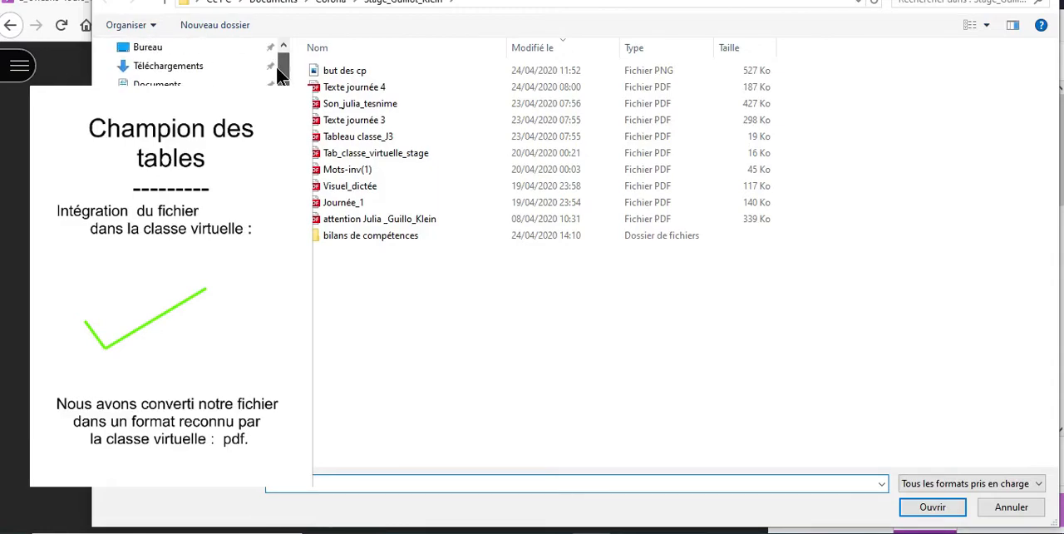
left_click(190, 65)
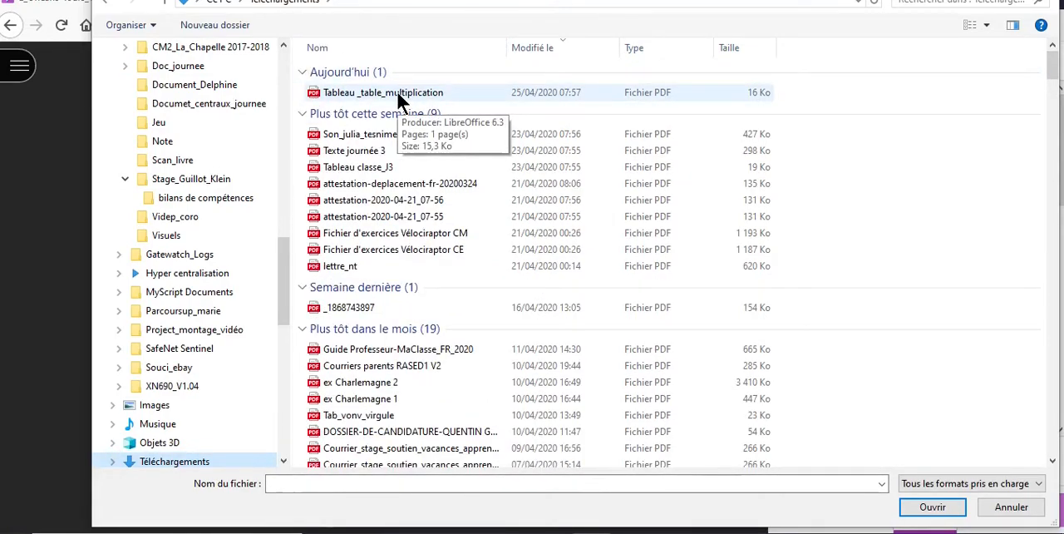
left_click(399, 98)
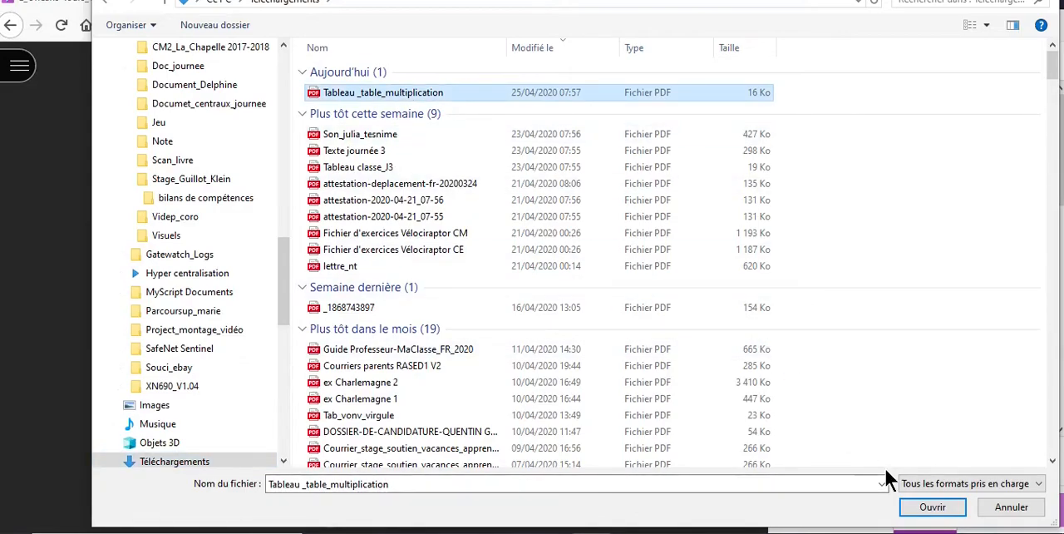
left_click(932, 507)
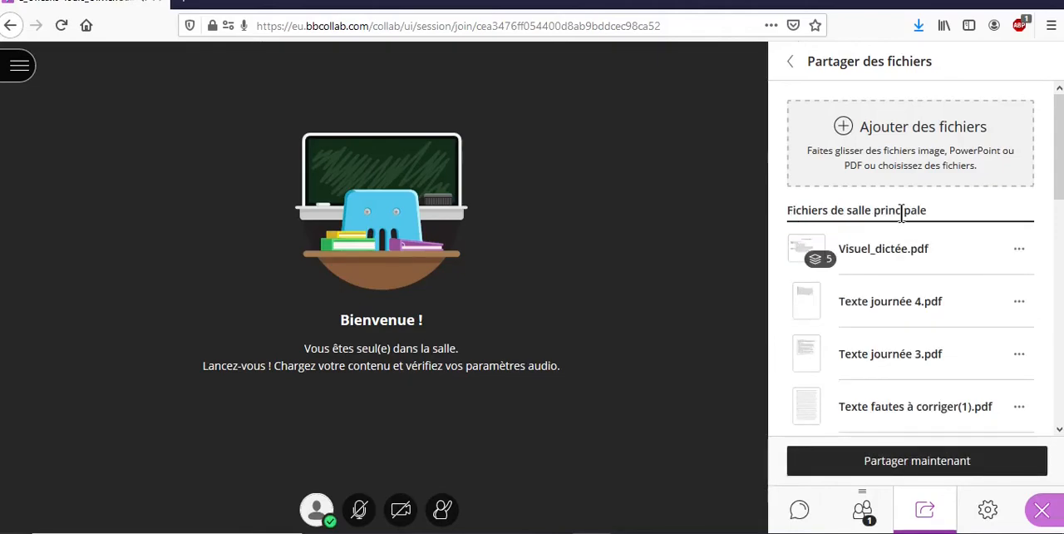
left_click_drag(1059, 185, 1056, 284)
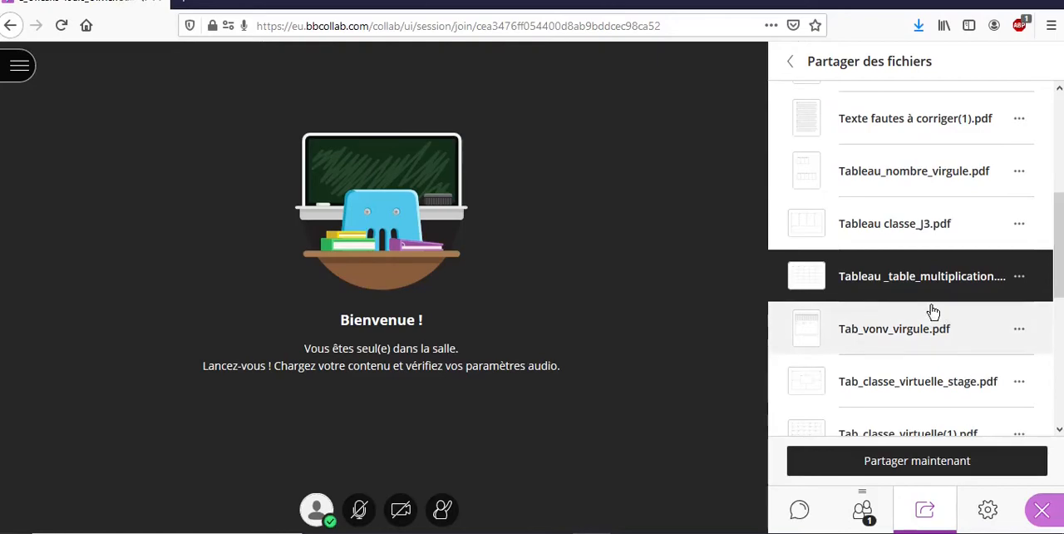
left_click(881, 460)
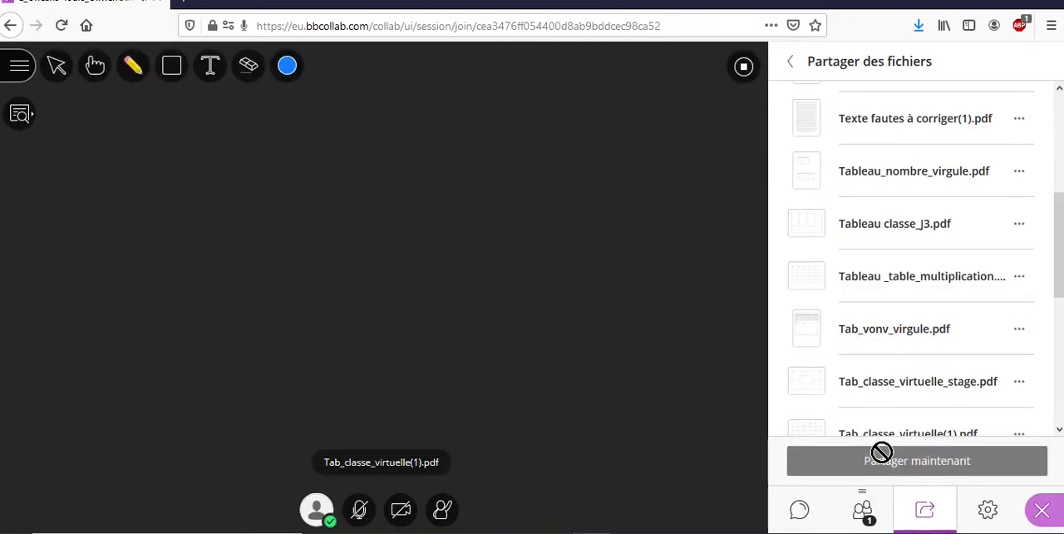